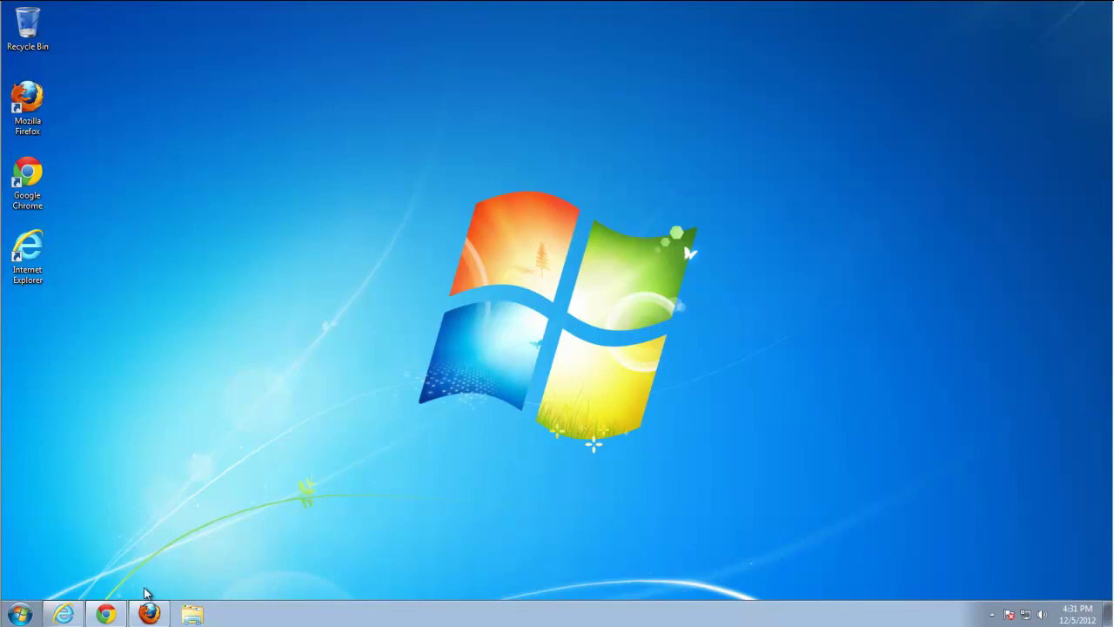
Check that Firefox and Chrome both show the hijacked search.us.com start page, then minimize them.
left_click(148, 614)
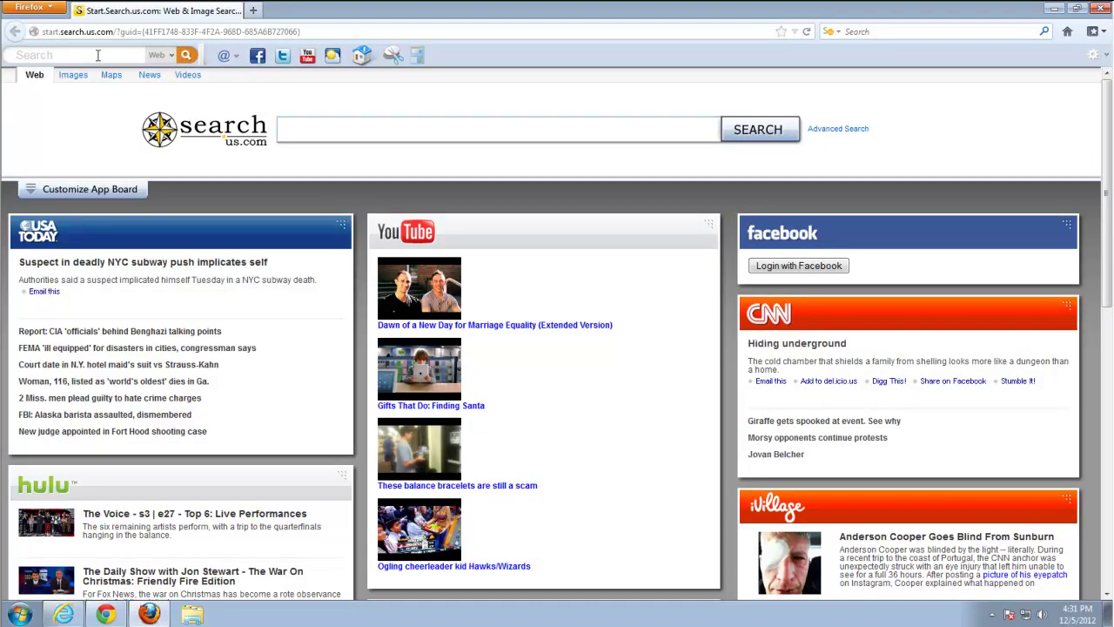
left_click(97, 55)
left_click(1054, 8)
left_click(106, 614)
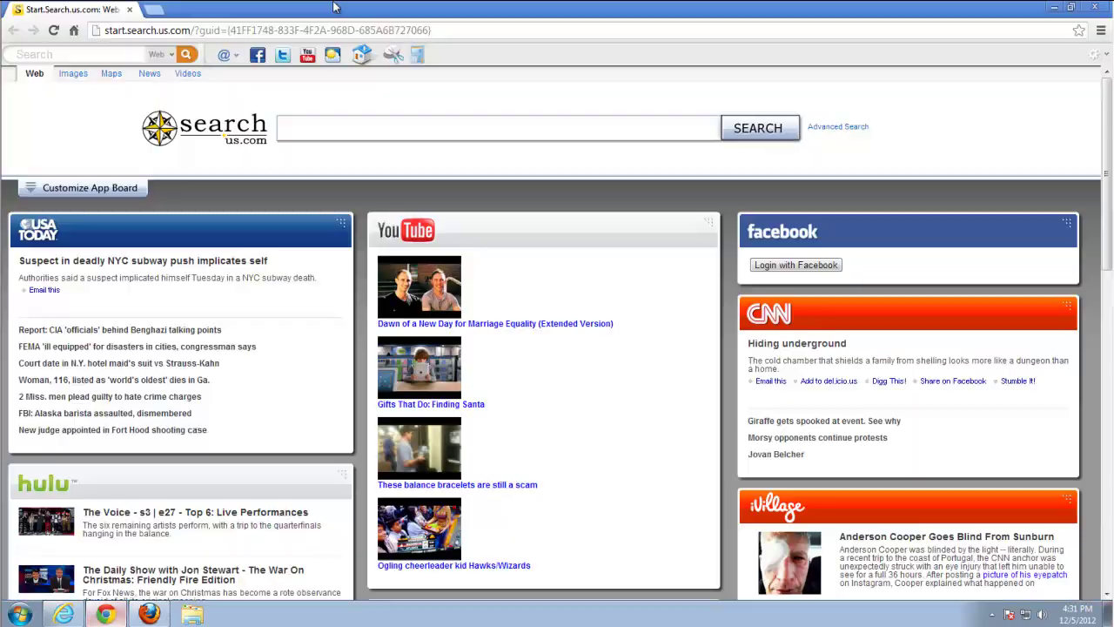
left_click(484, 31)
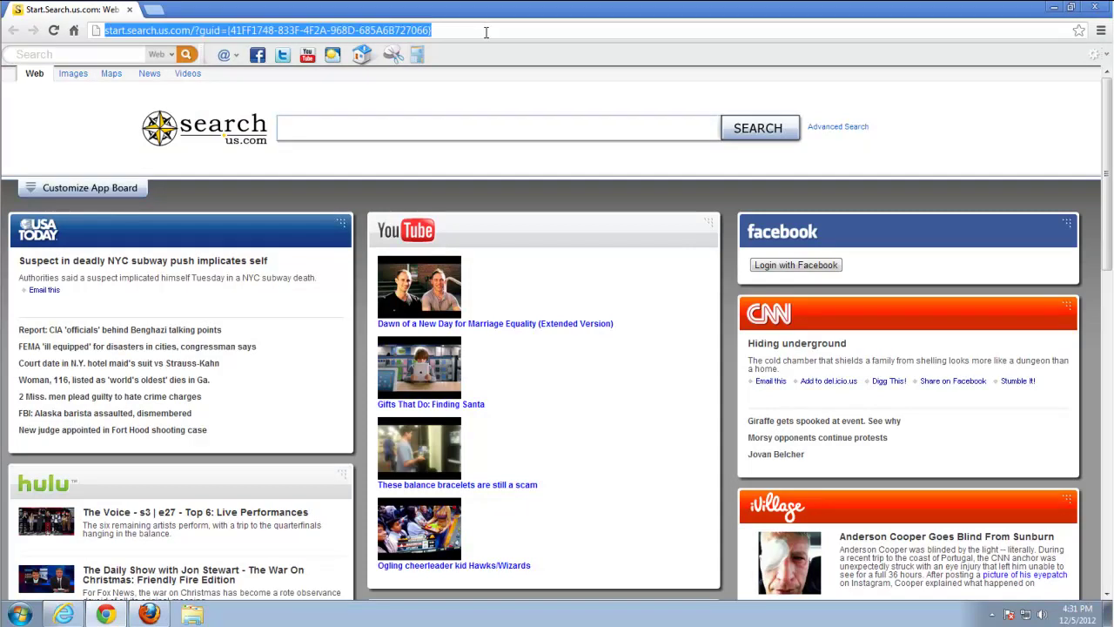
left_click(486, 32)
left_click(1054, 8)
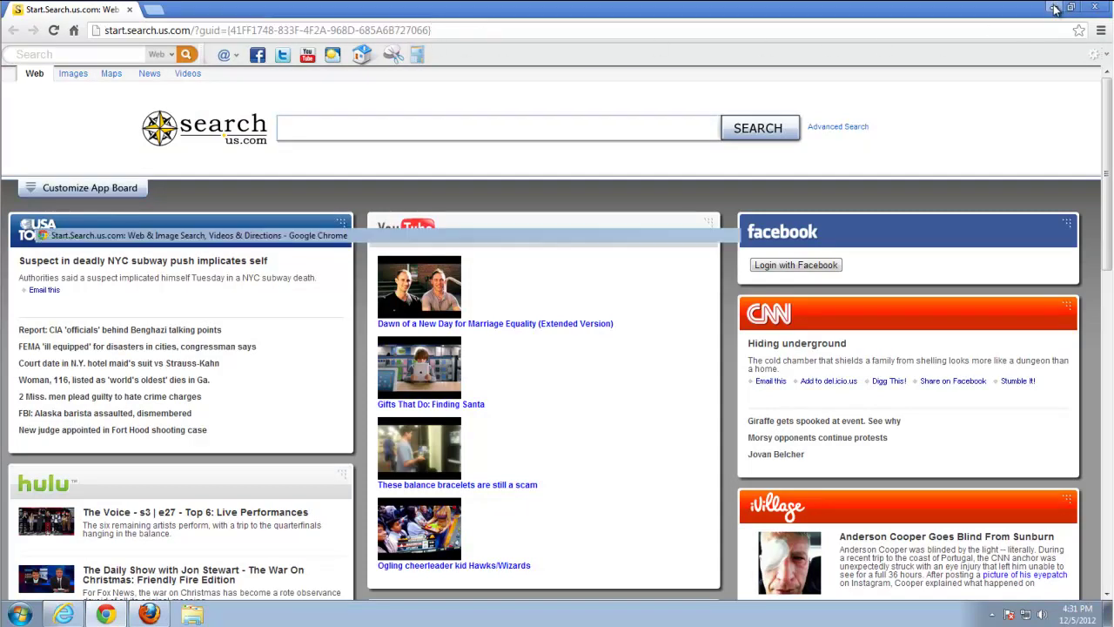
Open Internet Explorer and inspect its search.us.com start page address.
left_click(63, 614)
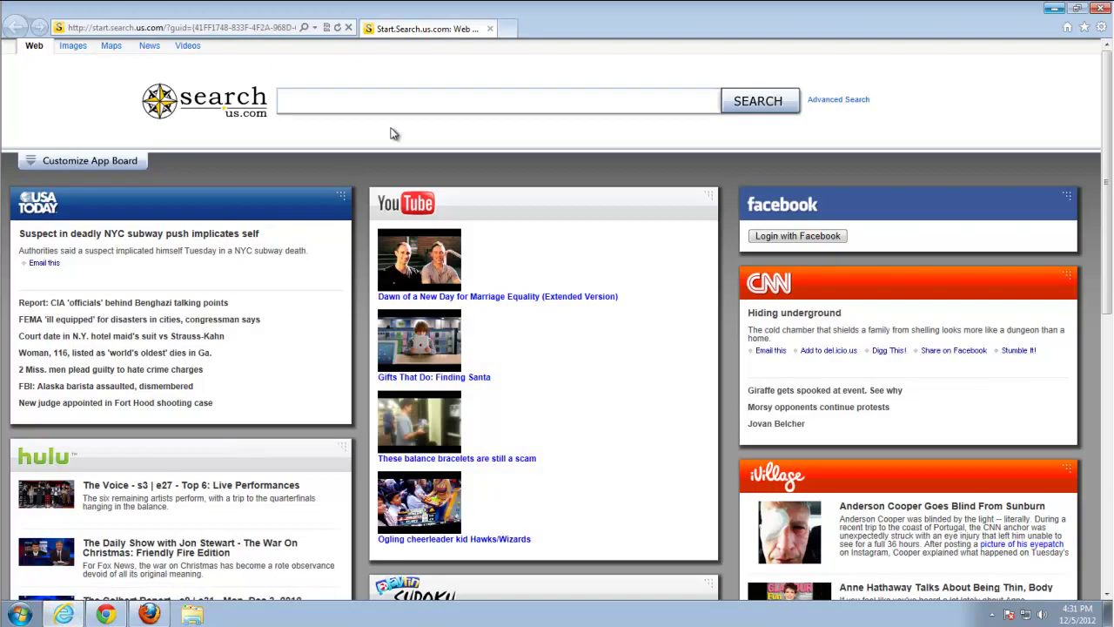
left_click(217, 27)
left_click(217, 27)
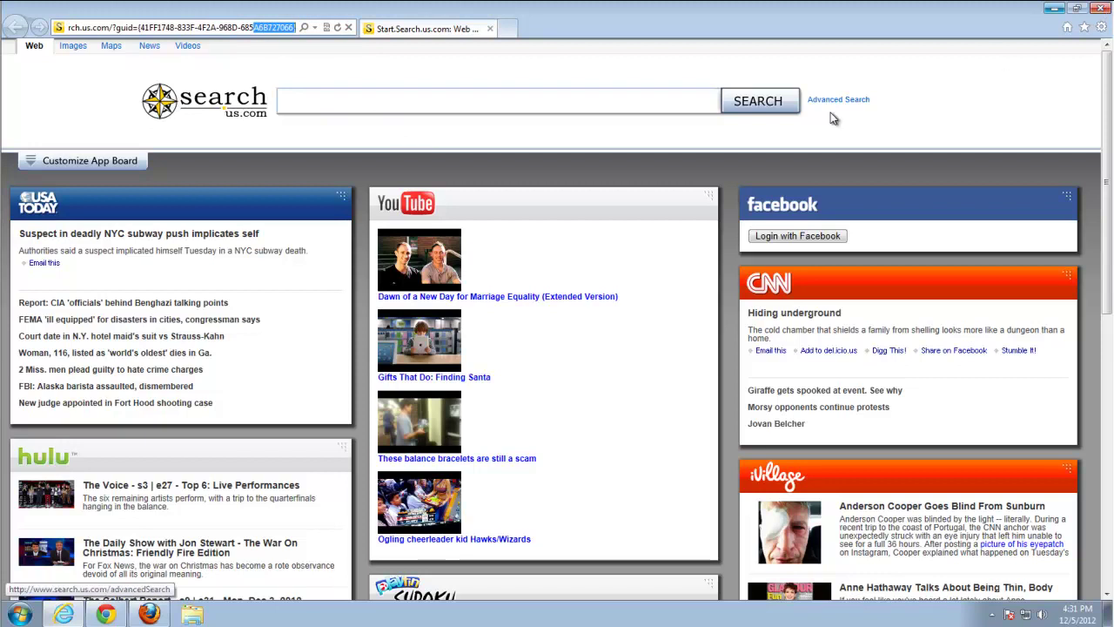
Close Internet Explorer, then close Chrome and Firefox from their taskbar jump lists.
left_click(1104, 8)
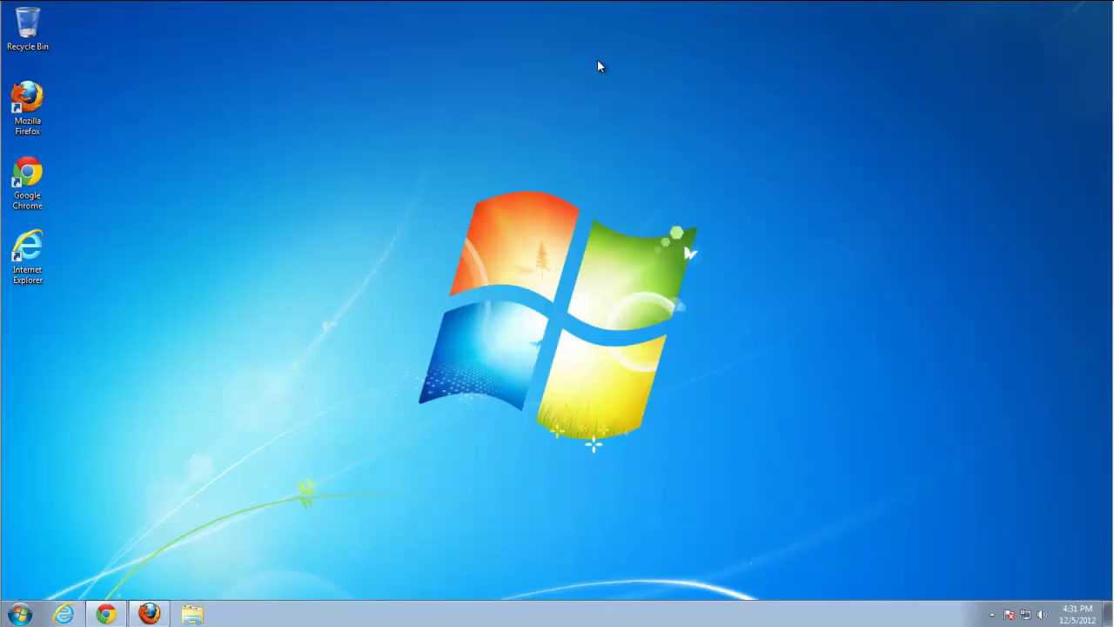
right_click(108, 616)
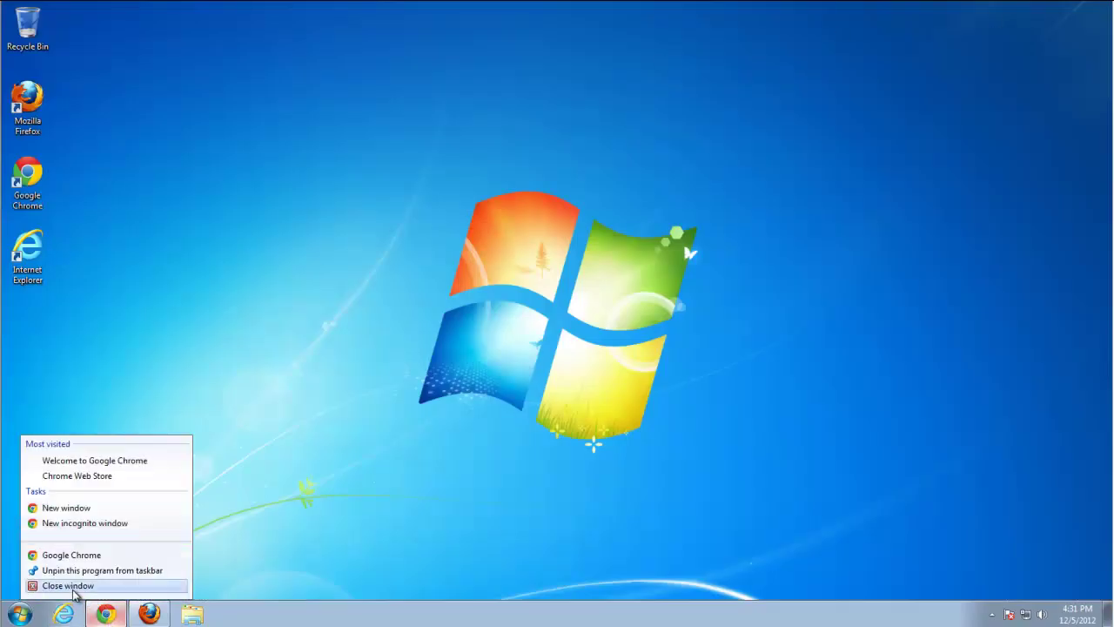
left_click(148, 615)
right_click(148, 615)
left_click(95, 594)
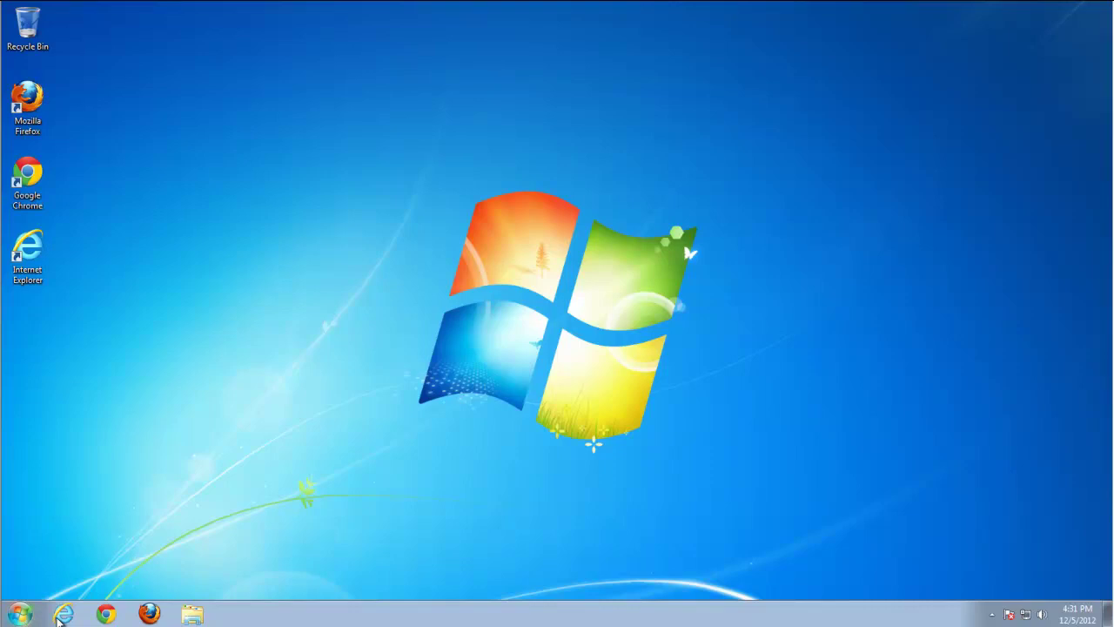
Uninstall Search.us.com from Control Panel's Programs and Features, then close the window.
left_click(21, 614)
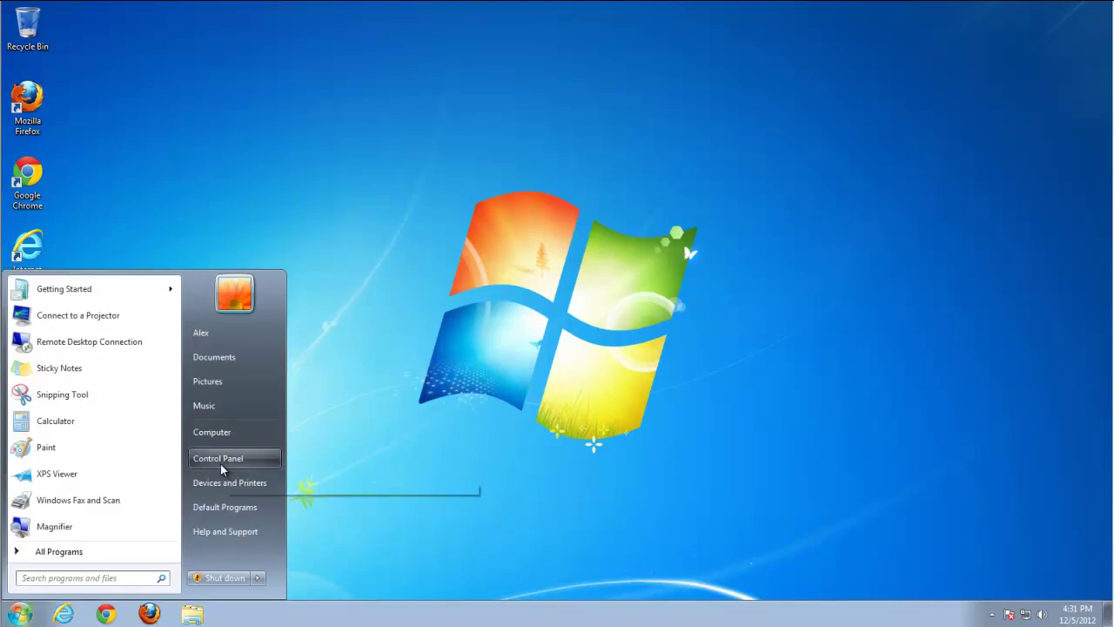
left_click(221, 464)
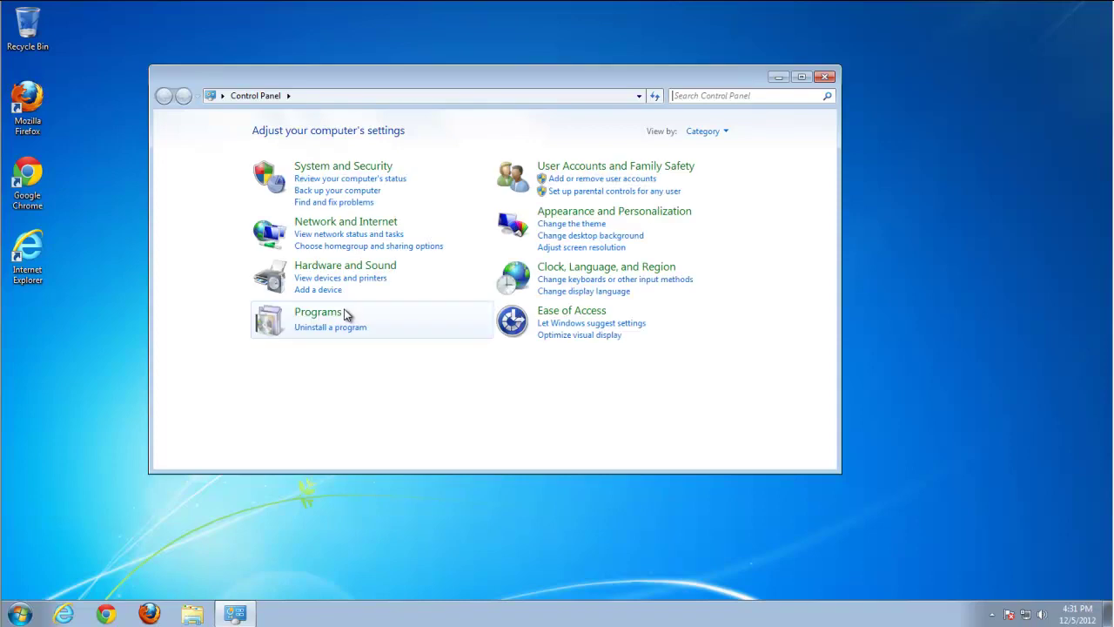
left_click(324, 327)
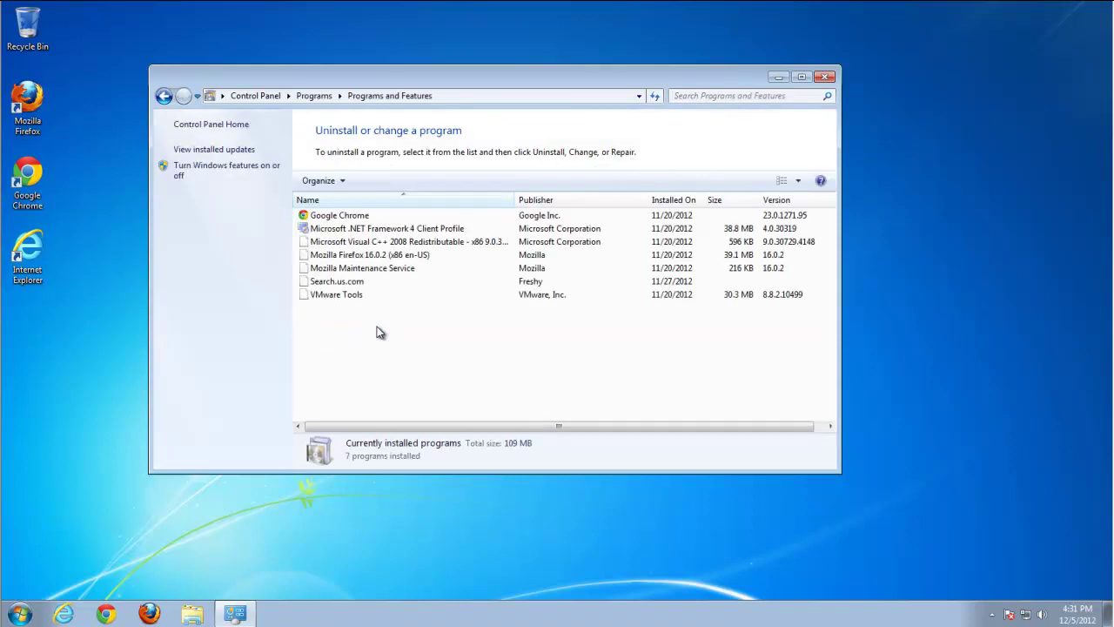
left_click(339, 284)
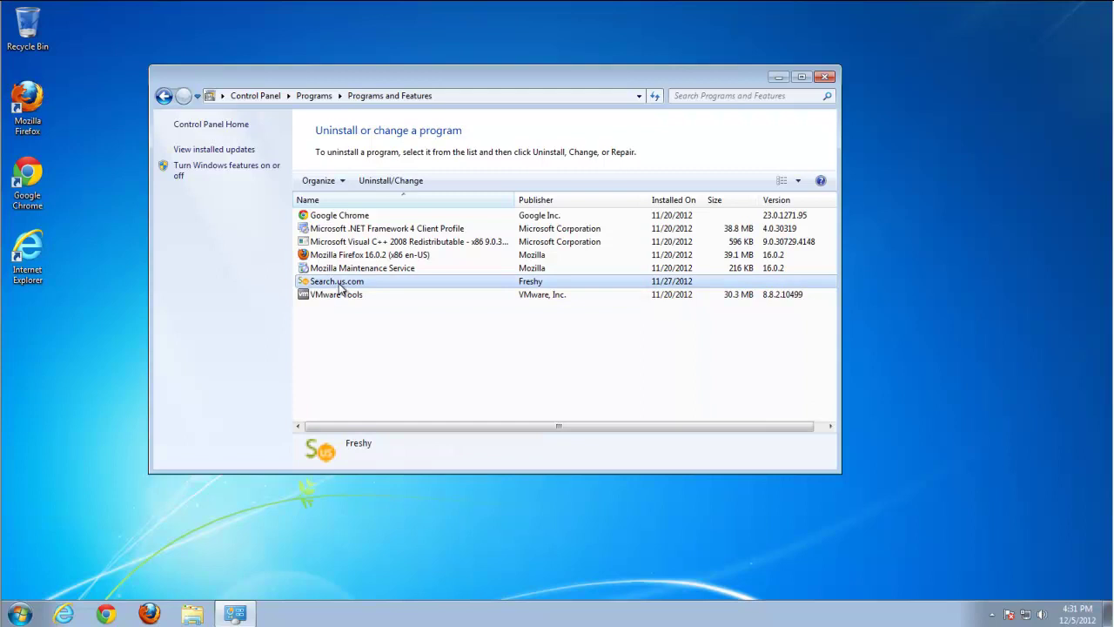
left_click(394, 180)
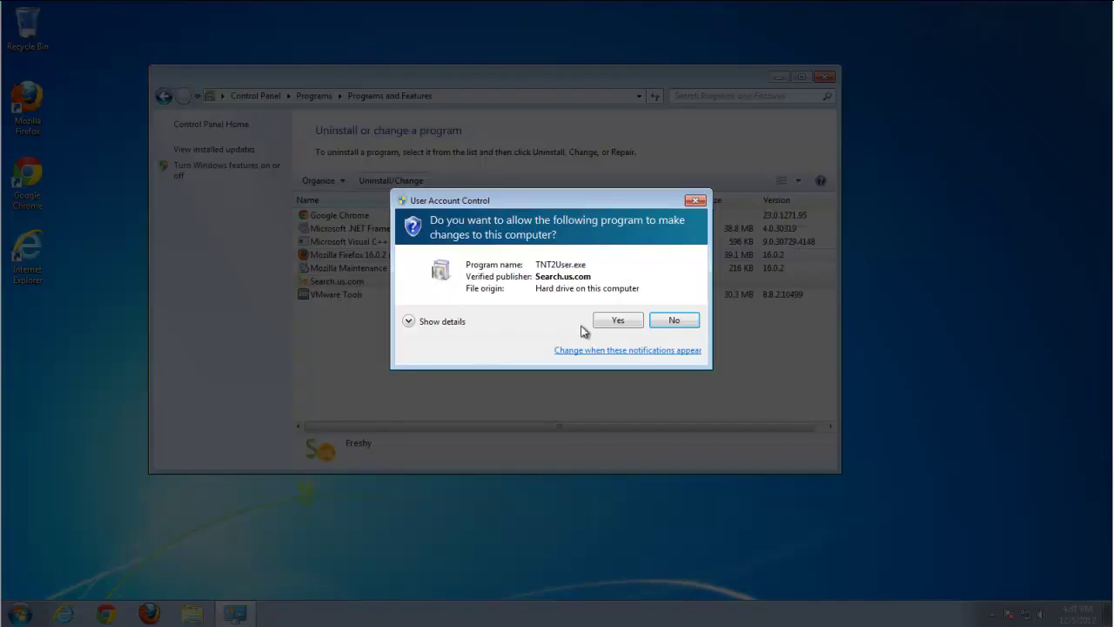
left_click(612, 327)
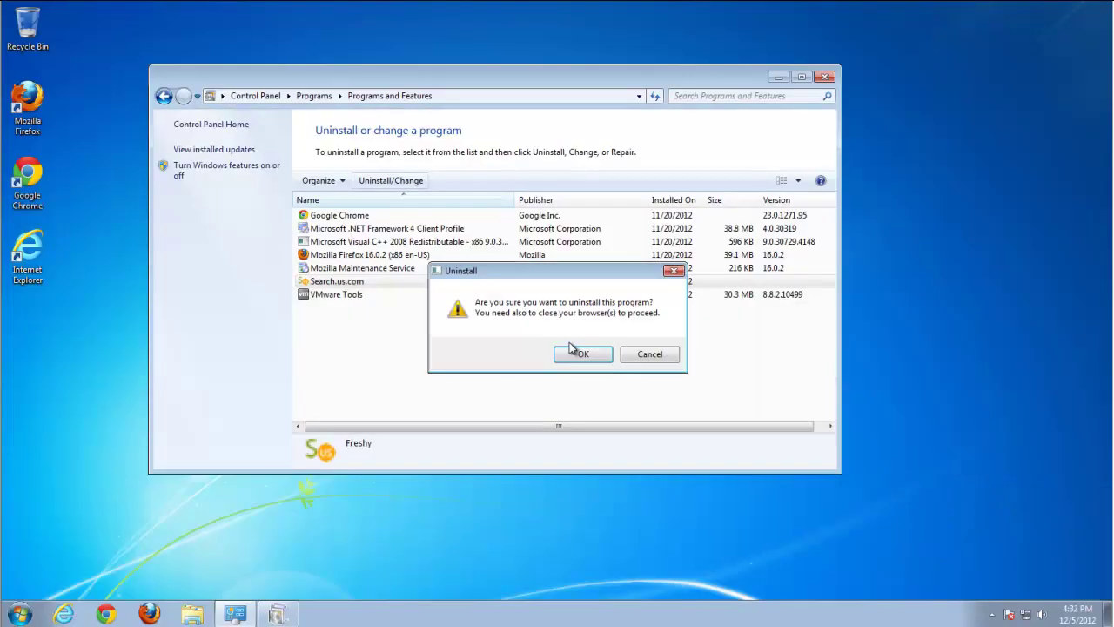
left_click(577, 354)
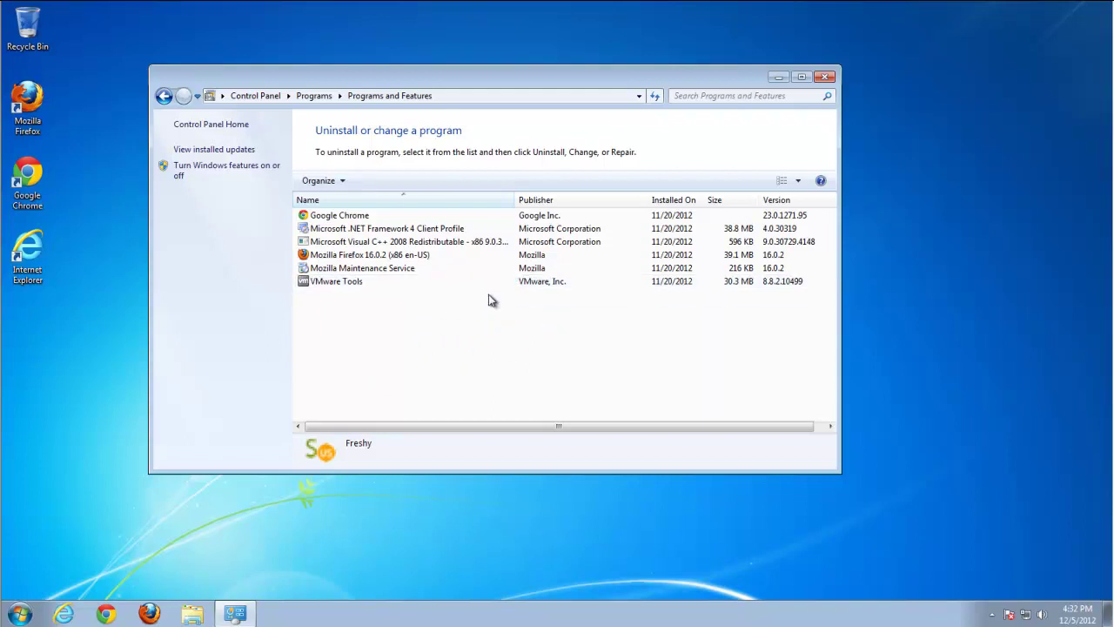
left_click(823, 77)
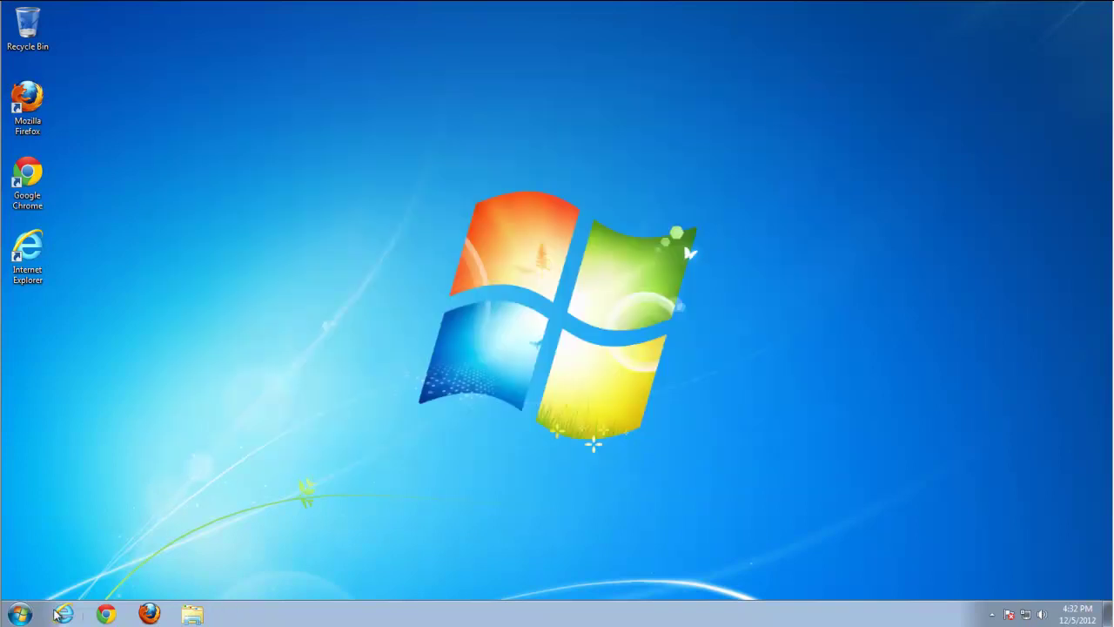
Set Internet Explorer's home page to about:blank in Internet Options and apply it.
left_click(61, 613)
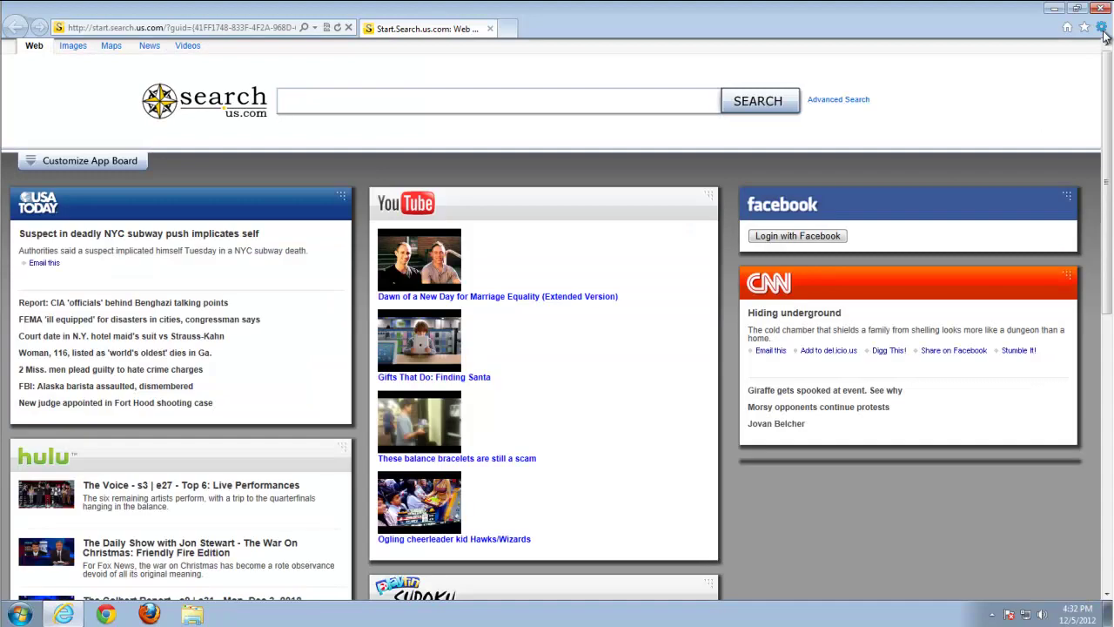
left_click(1102, 29)
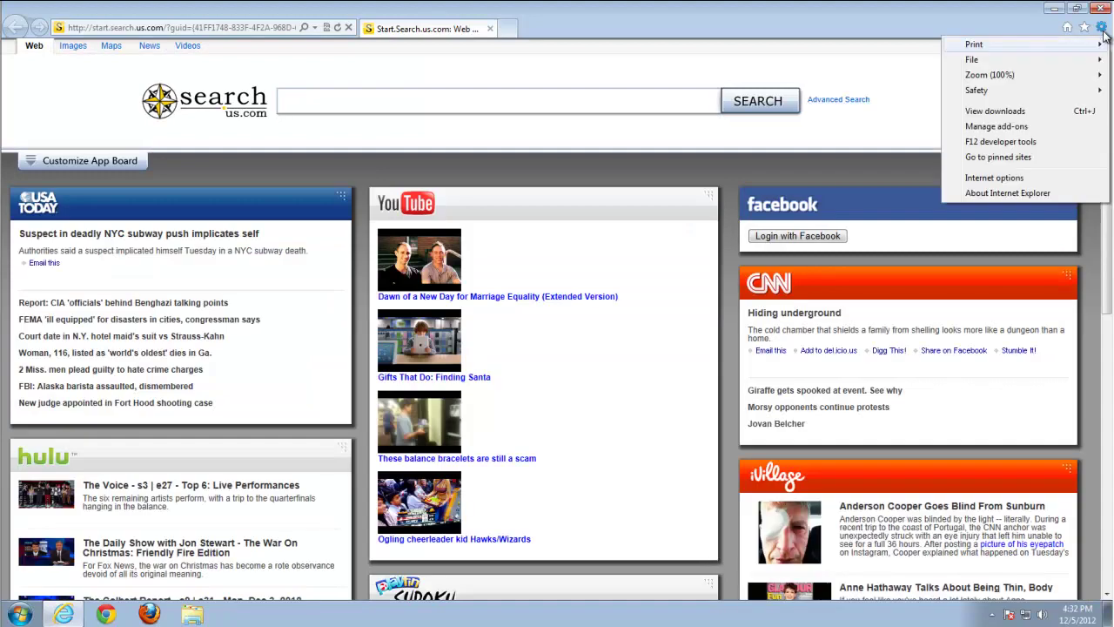
left_click(994, 177)
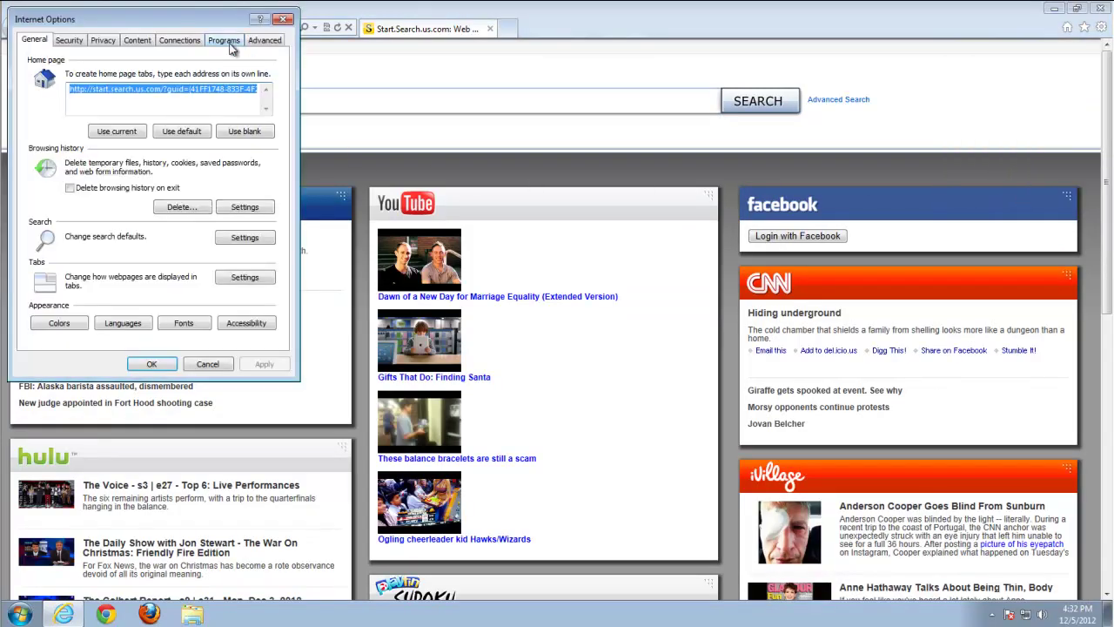
left_click_drag(180, 20, 530, 141)
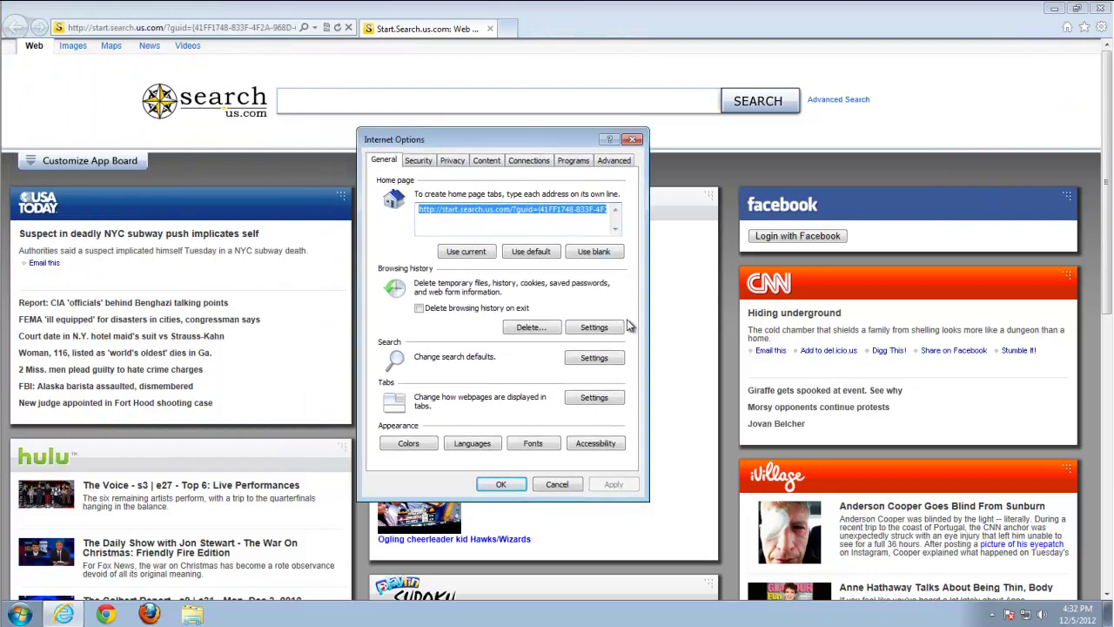
left_click(594, 251)
left_click(614, 484)
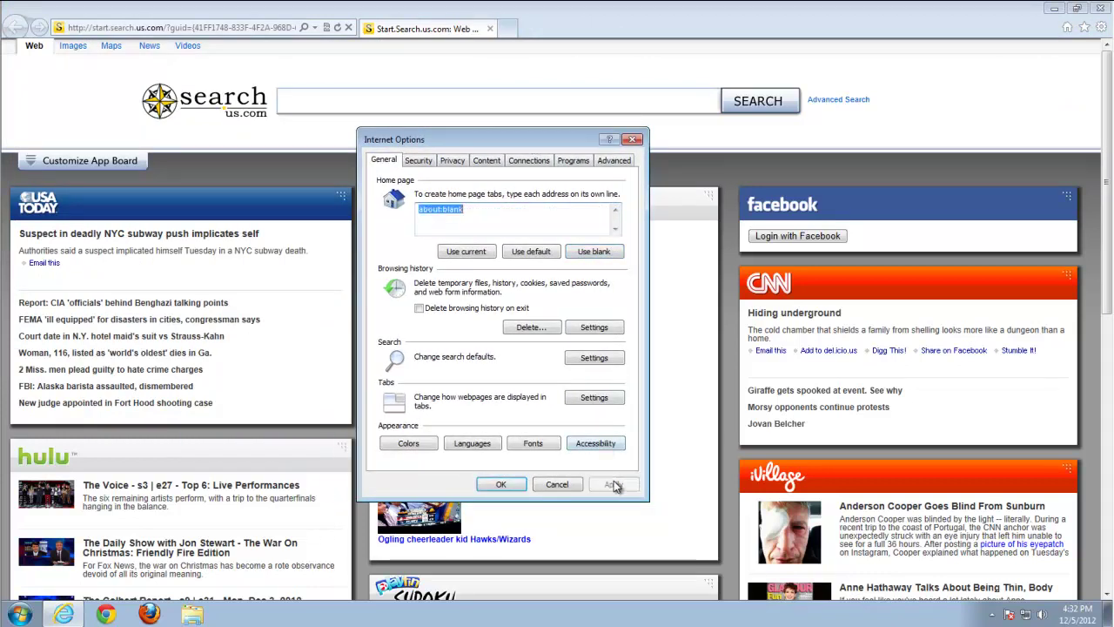
left_click(594, 357)
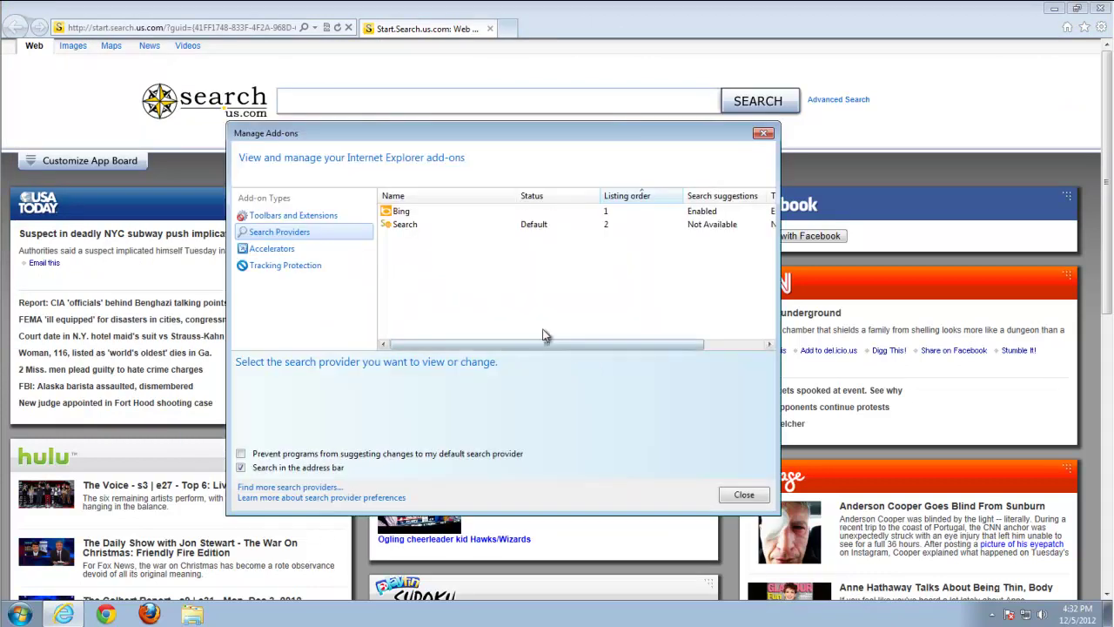
Review the search providers in Manage Add-ons, then open 'Find more search providers...'.
left_click(403, 224)
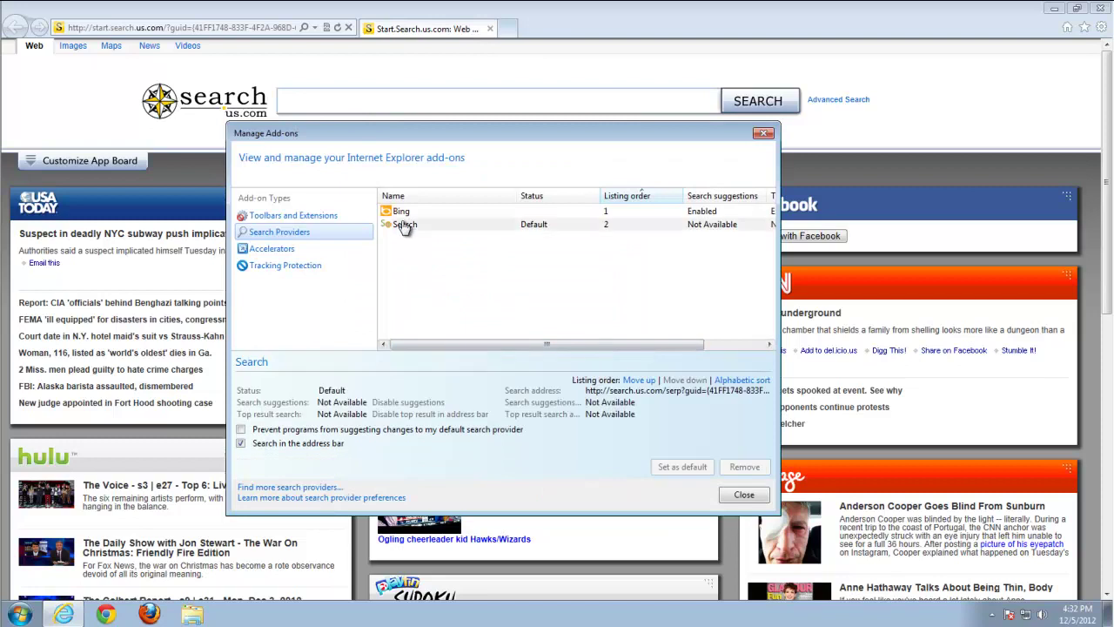
left_click(349, 231)
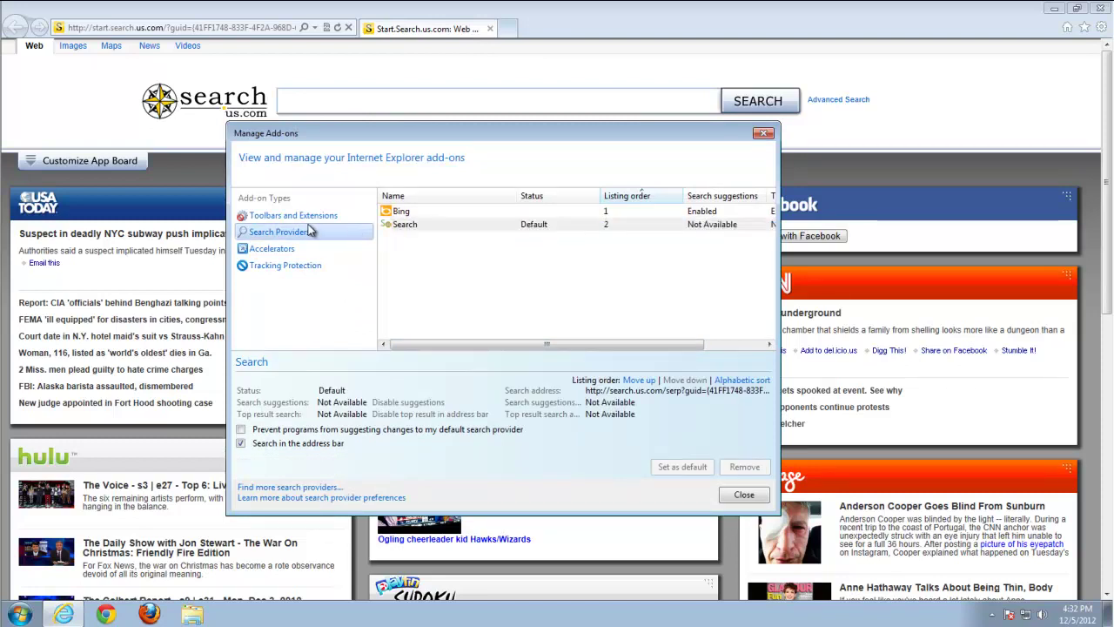
key("Up")
key("Down")
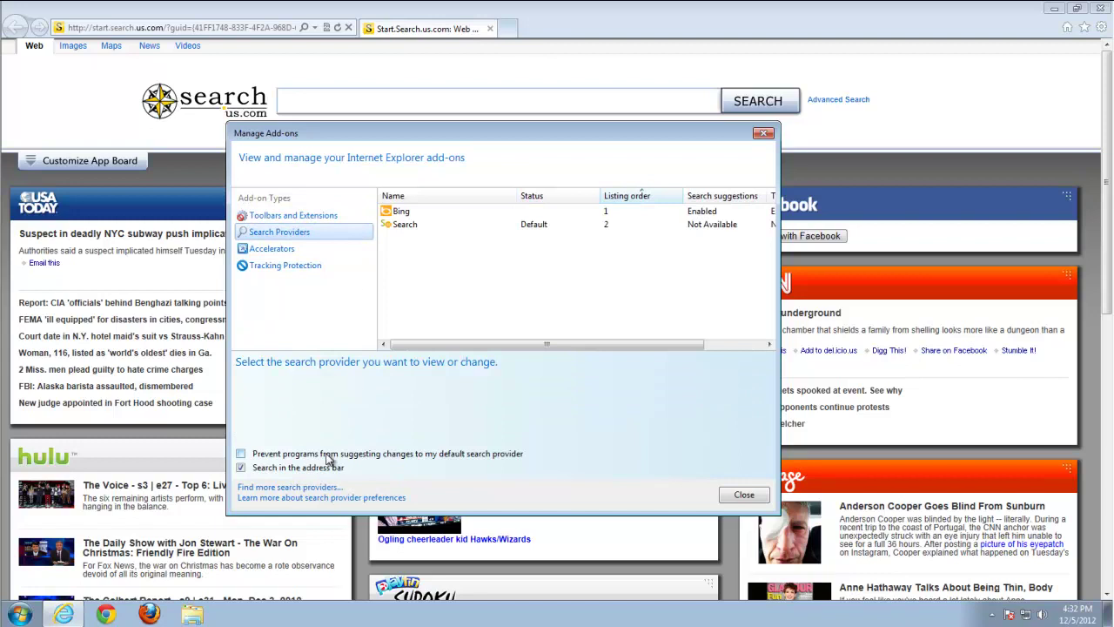
left_click(297, 488)
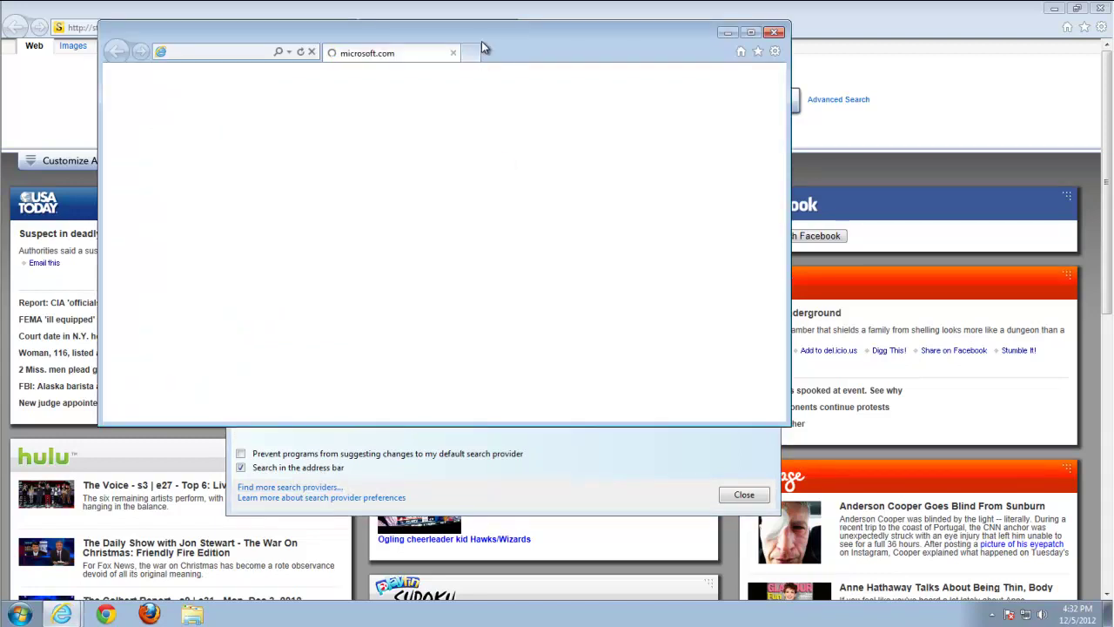
Add Google Search to Internet Explorer from the gallery, then close the gallery window.
left_click_drag(783, 422, 910, 515)
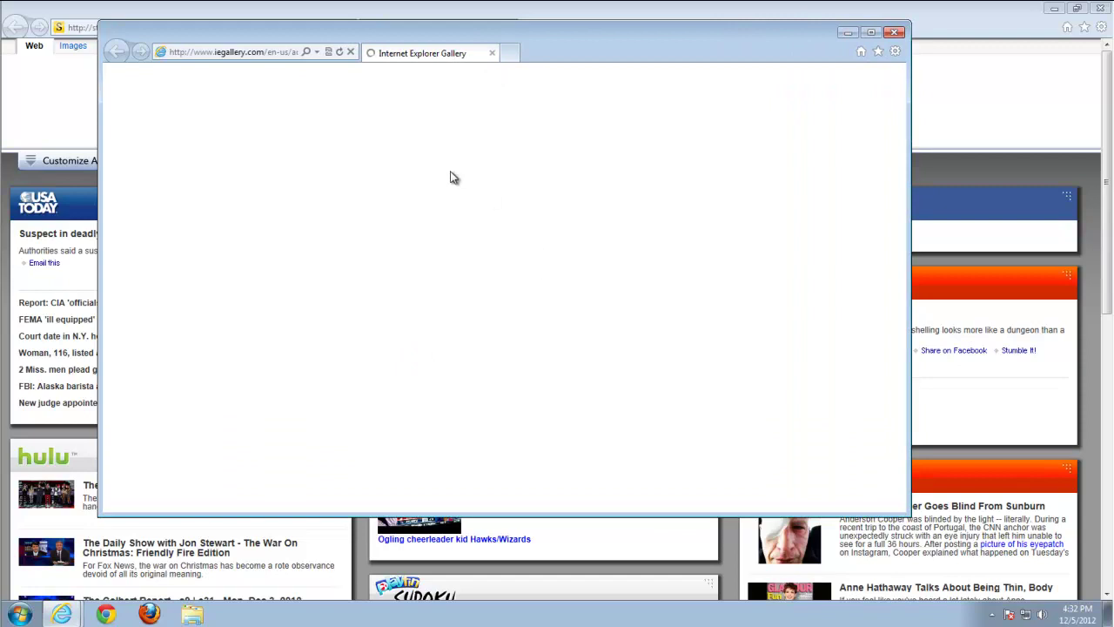
scroll(985, 190, "down", 3)
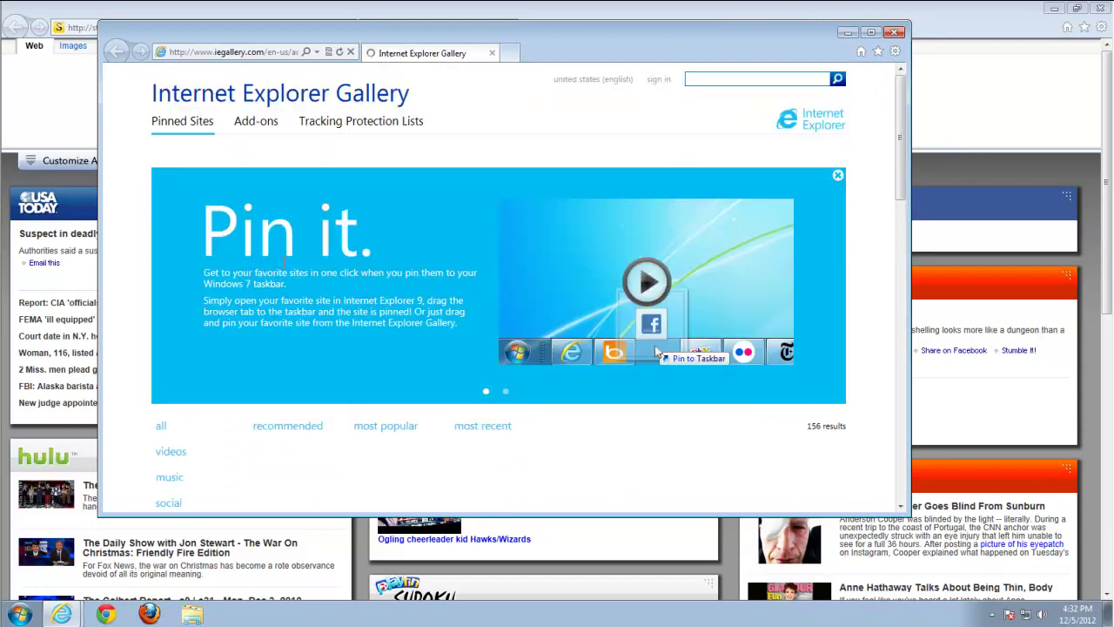
scroll(897, 157, "down", 4)
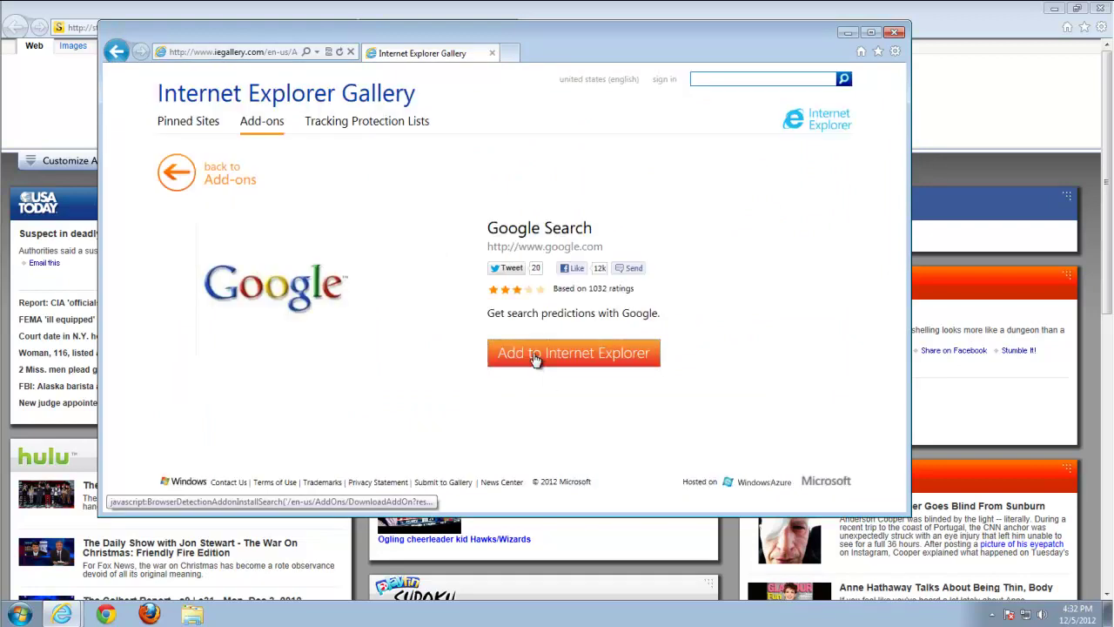
left_click(567, 354)
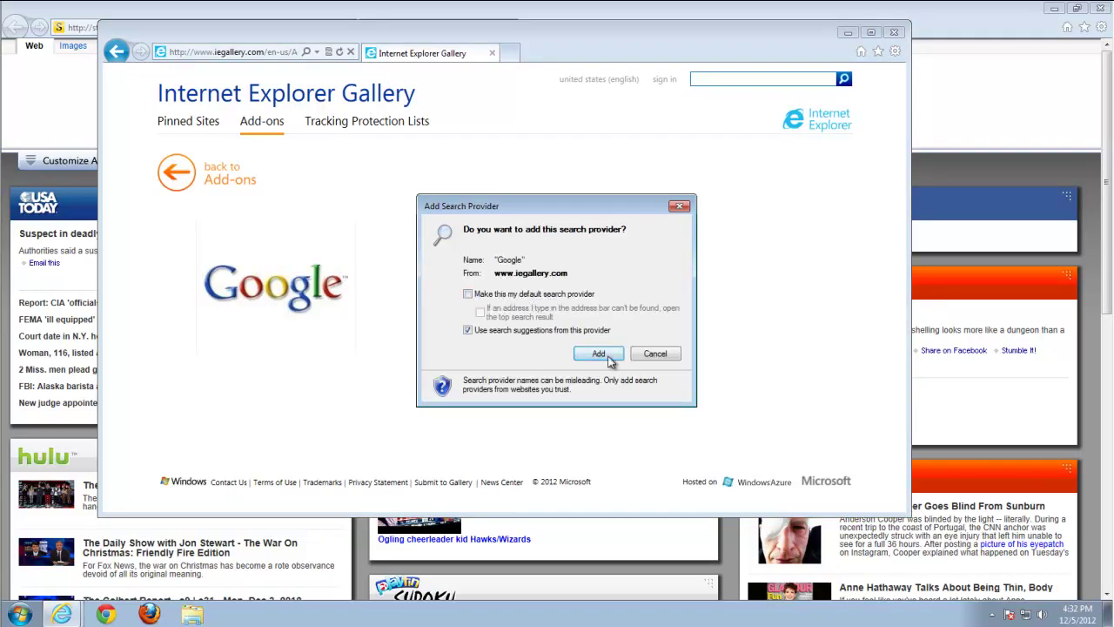
left_click(601, 354)
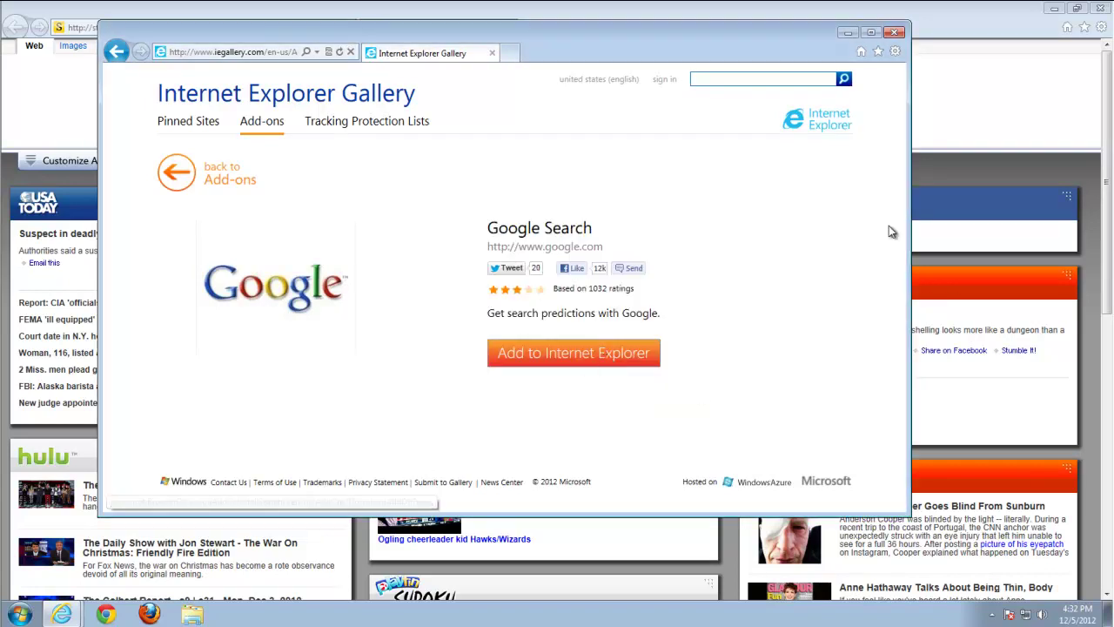
left_click(897, 33)
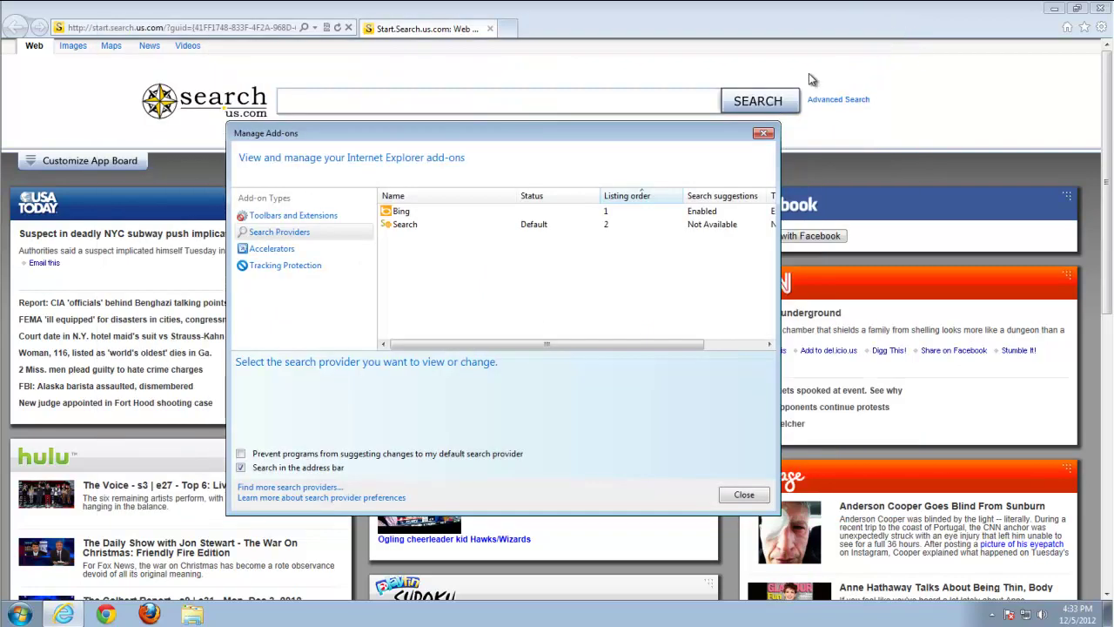
Make Google IE's default search provider, remove the hijacked Search provider, and apply.
left_click(764, 134)
left_click(597, 359)
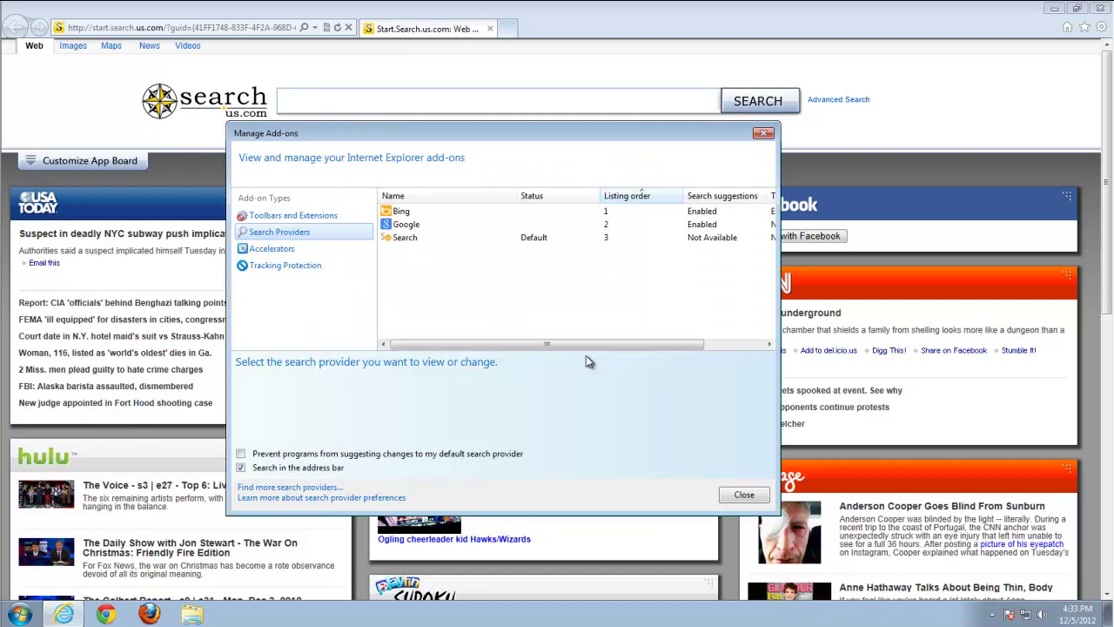
left_click(422, 226)
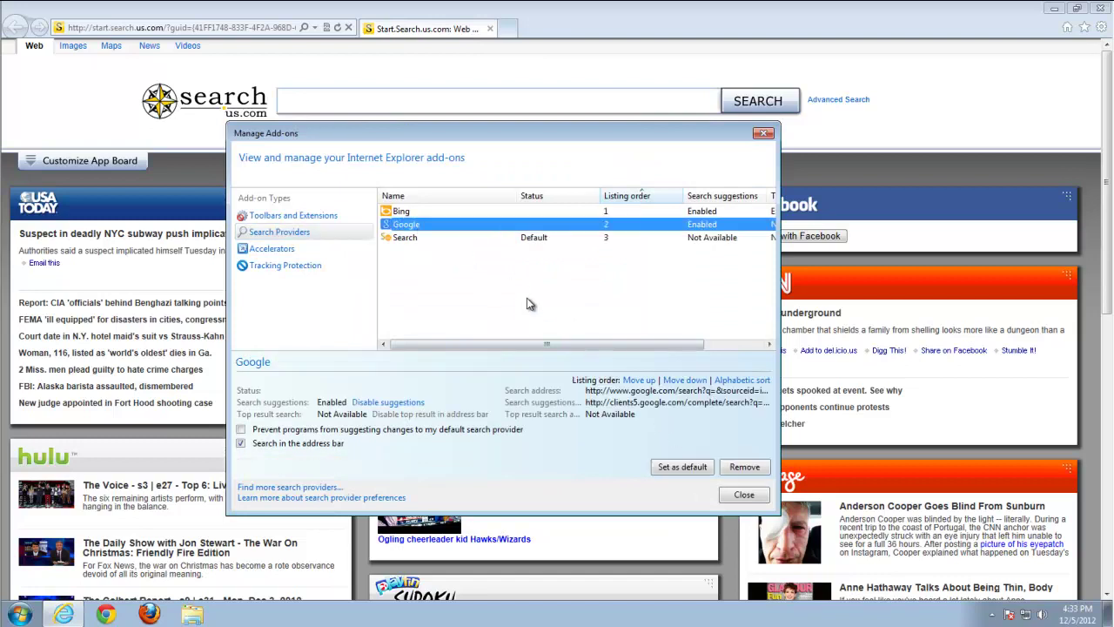
left_click(670, 470)
left_click(412, 239)
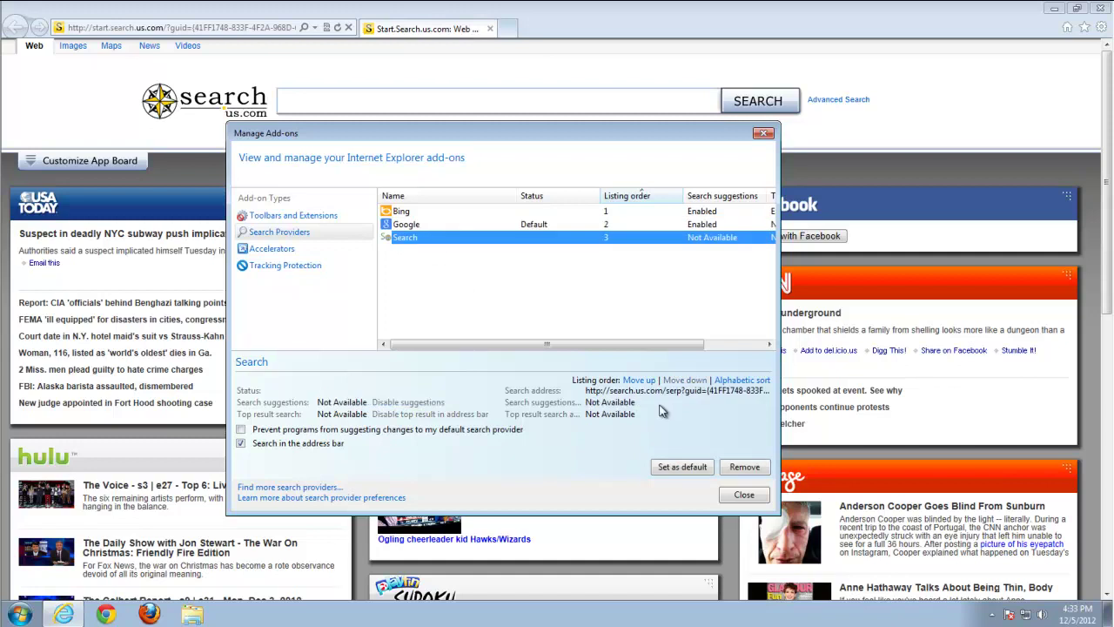
left_click(739, 469)
left_click(739, 498)
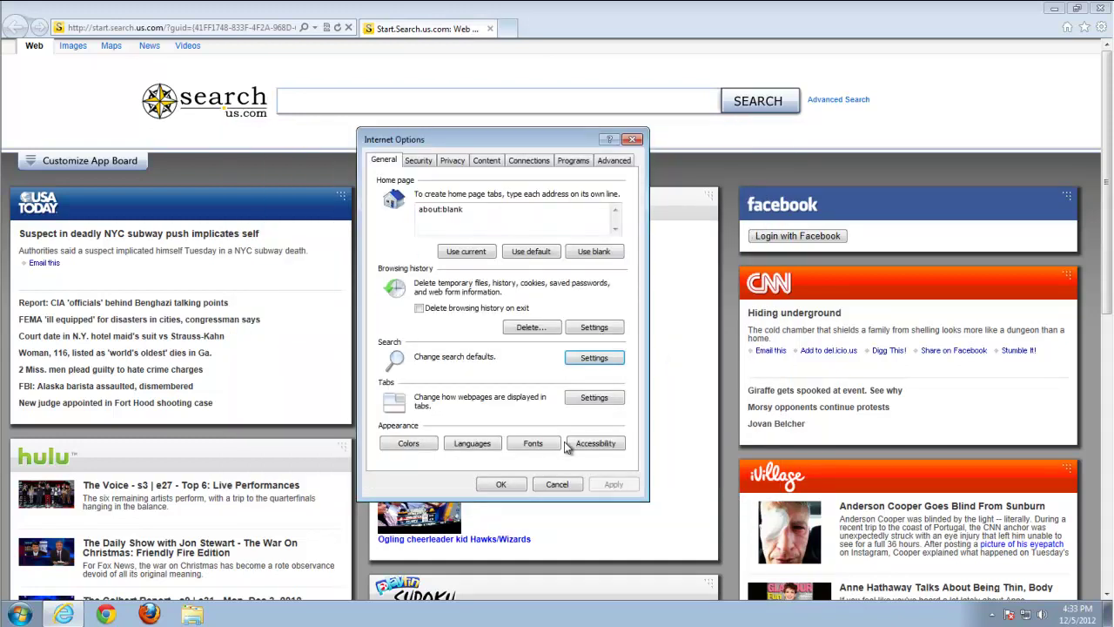
left_click(518, 482)
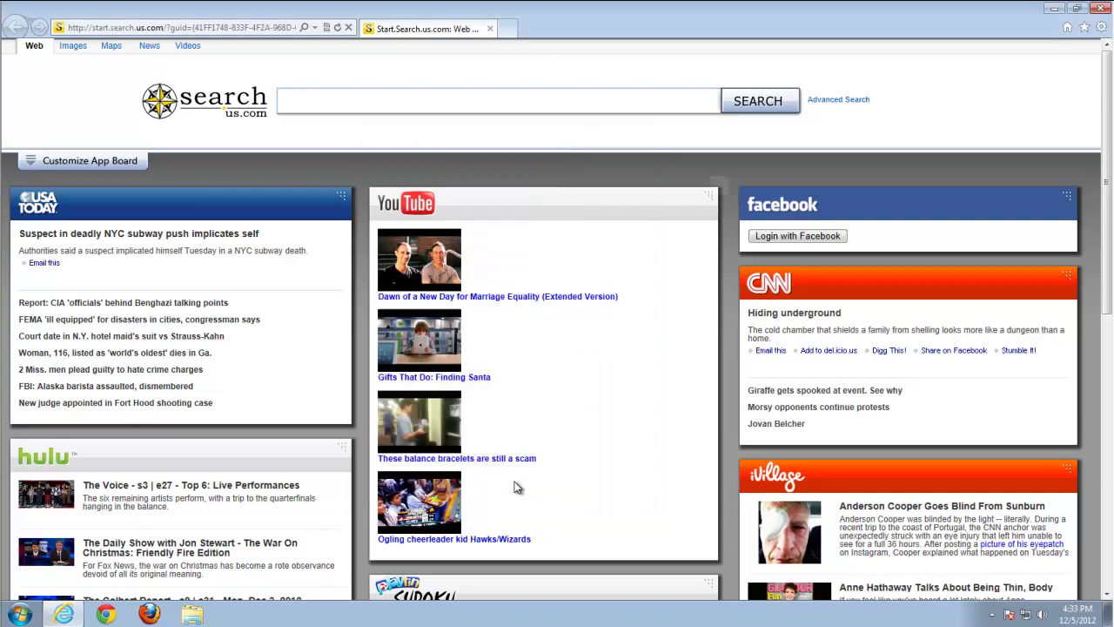
Restart Internet Explorer to confirm it opens to a blank page, then close it.
left_click(1098, 7)
left_click(66, 614)
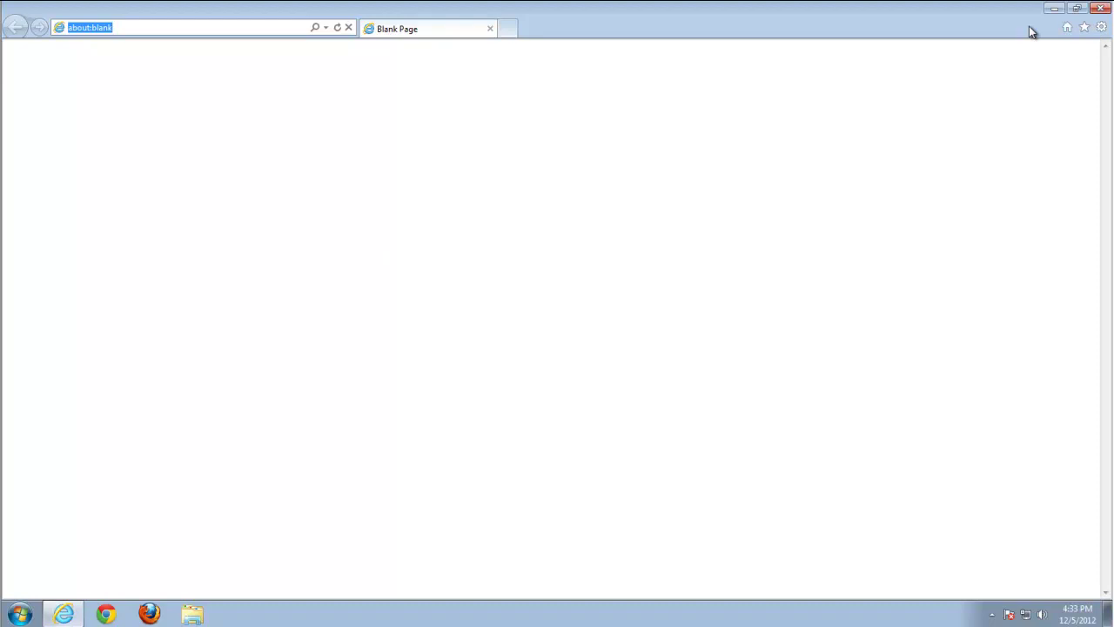
left_click(1101, 8)
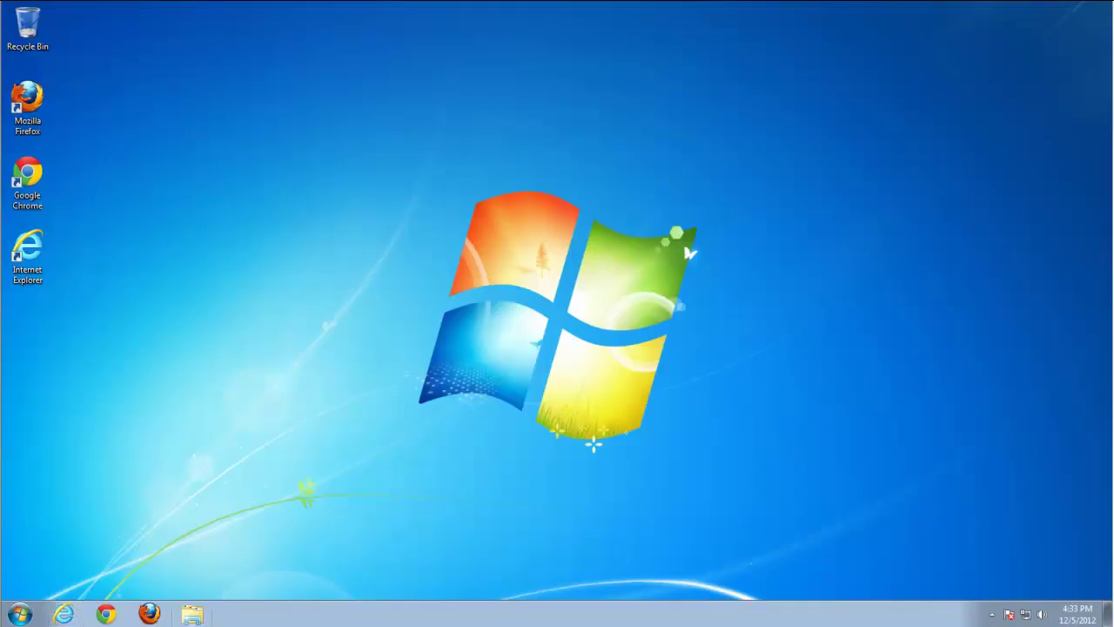
Remove the Start.Search.us.com entry from Chrome's startup pages, leaving the list empty.
left_click(104, 615)
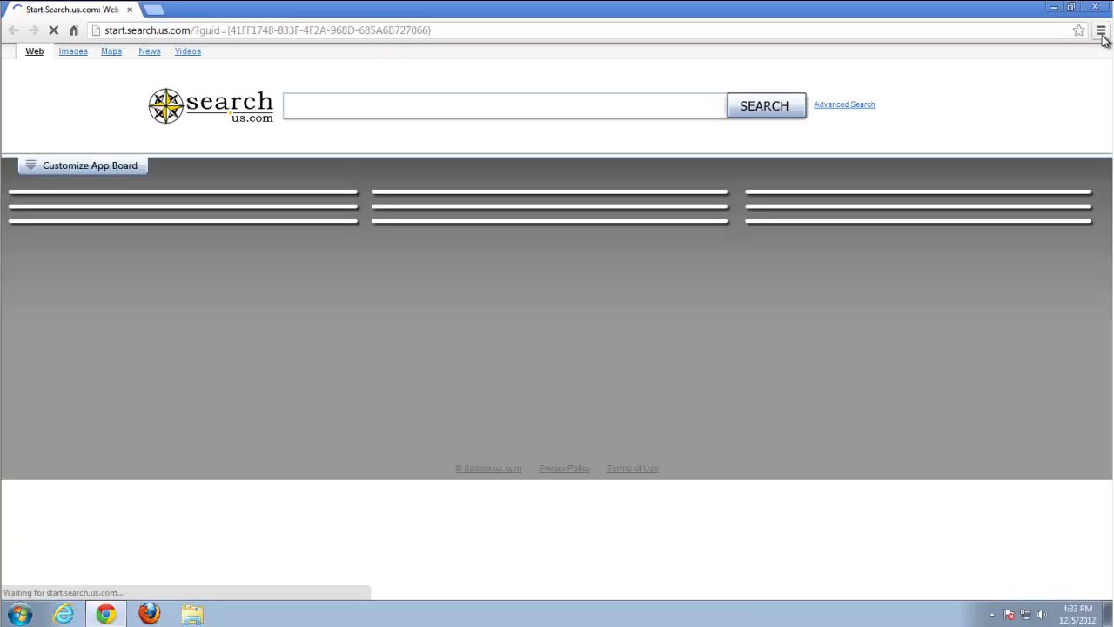
left_click(1101, 31)
left_click(982, 275)
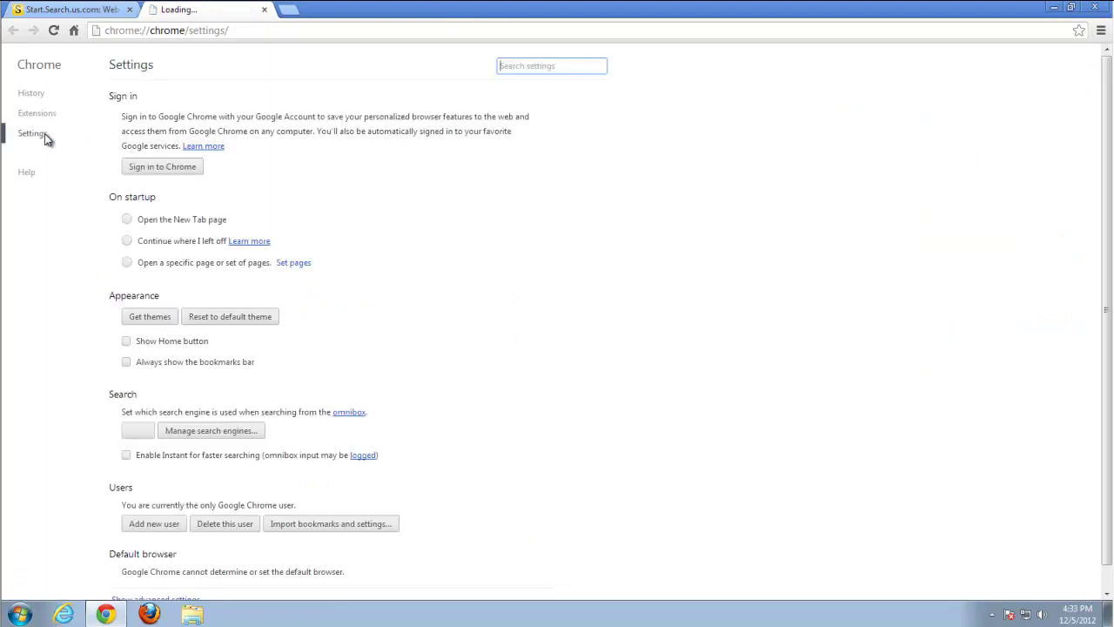
left_click(37, 120)
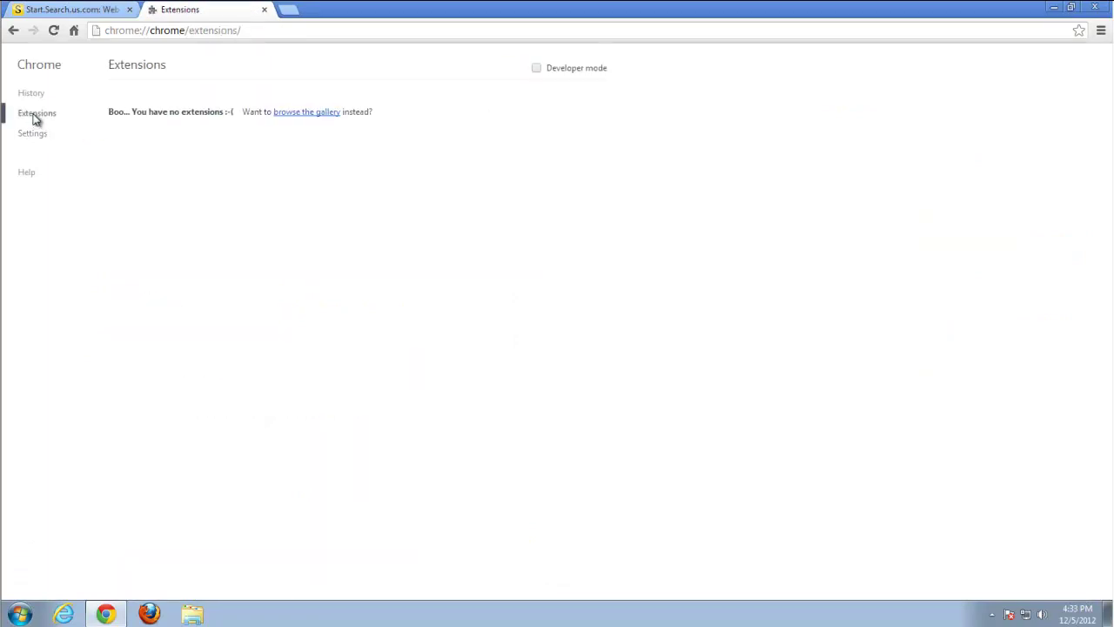
left_click(52, 134)
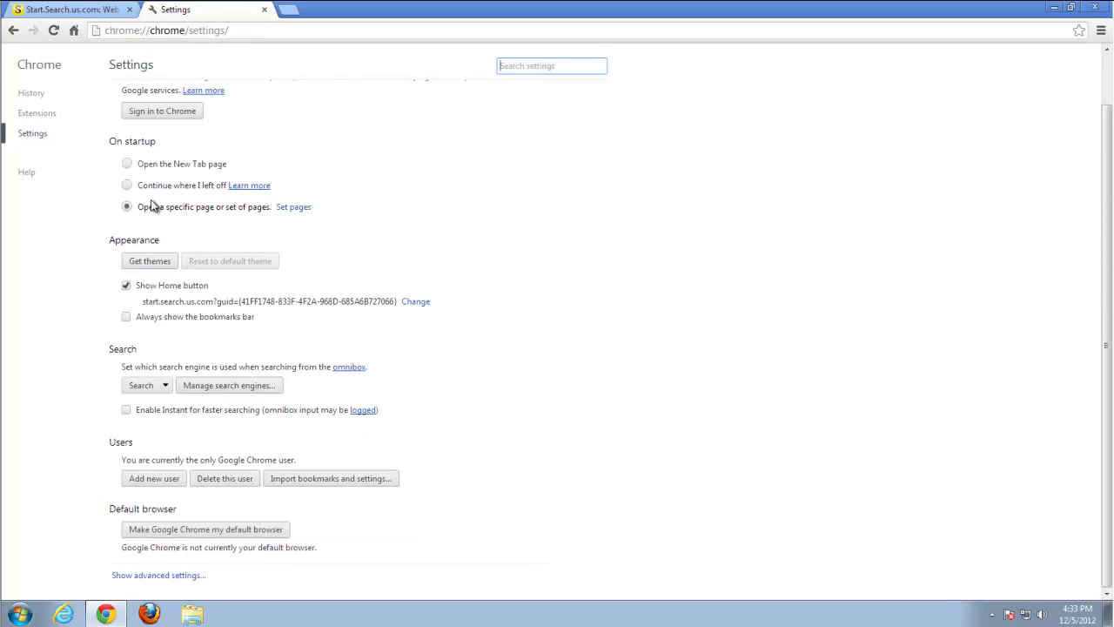
left_click(292, 262)
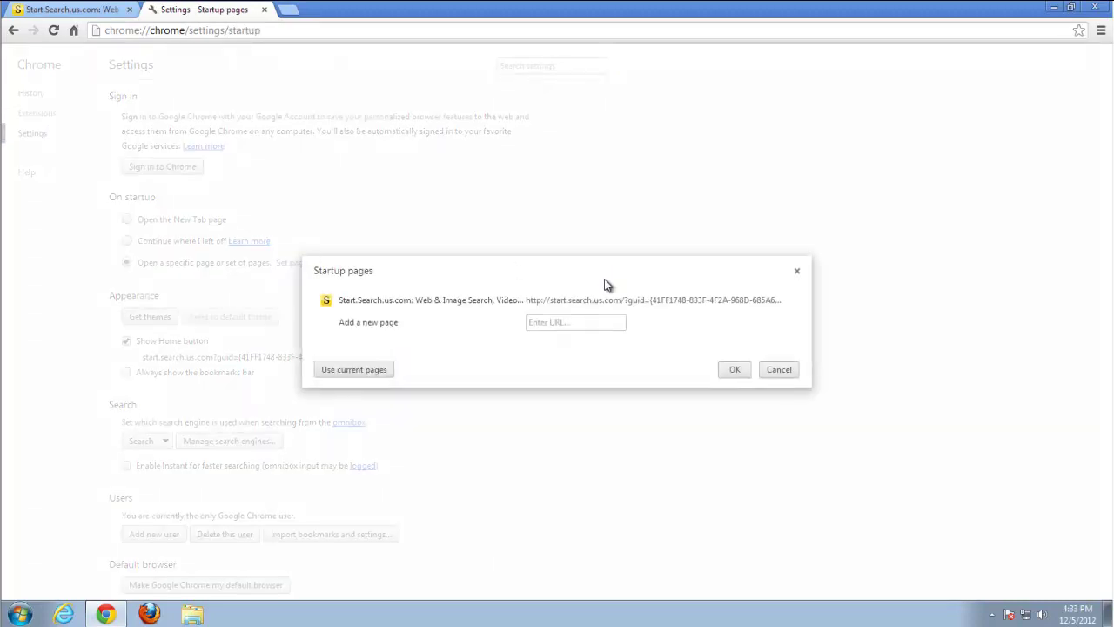
left_click(792, 299)
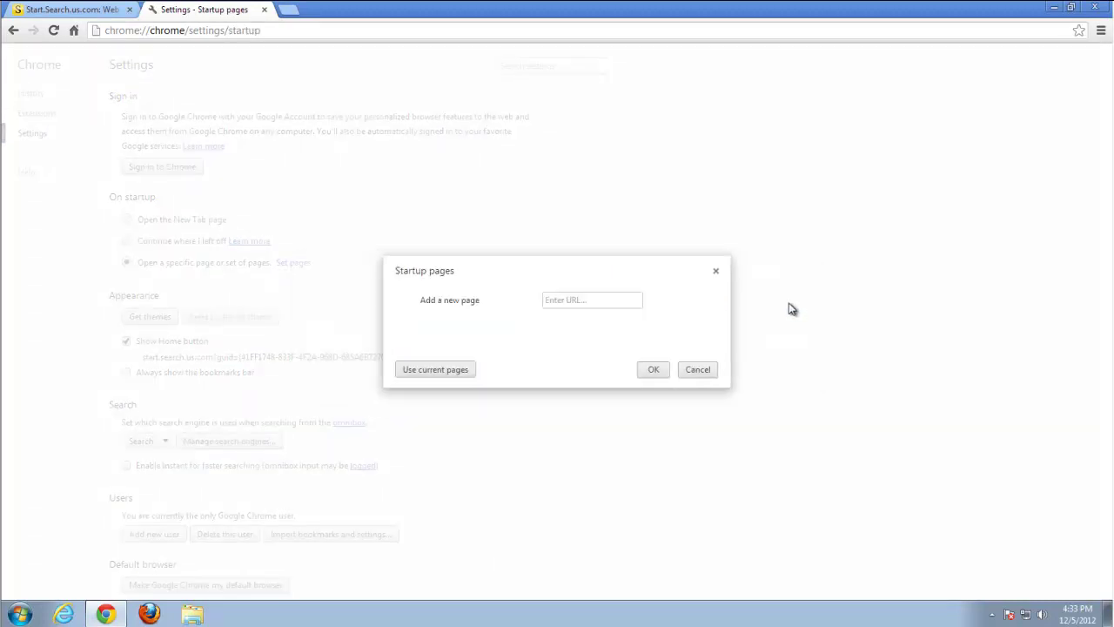
left_click(653, 369)
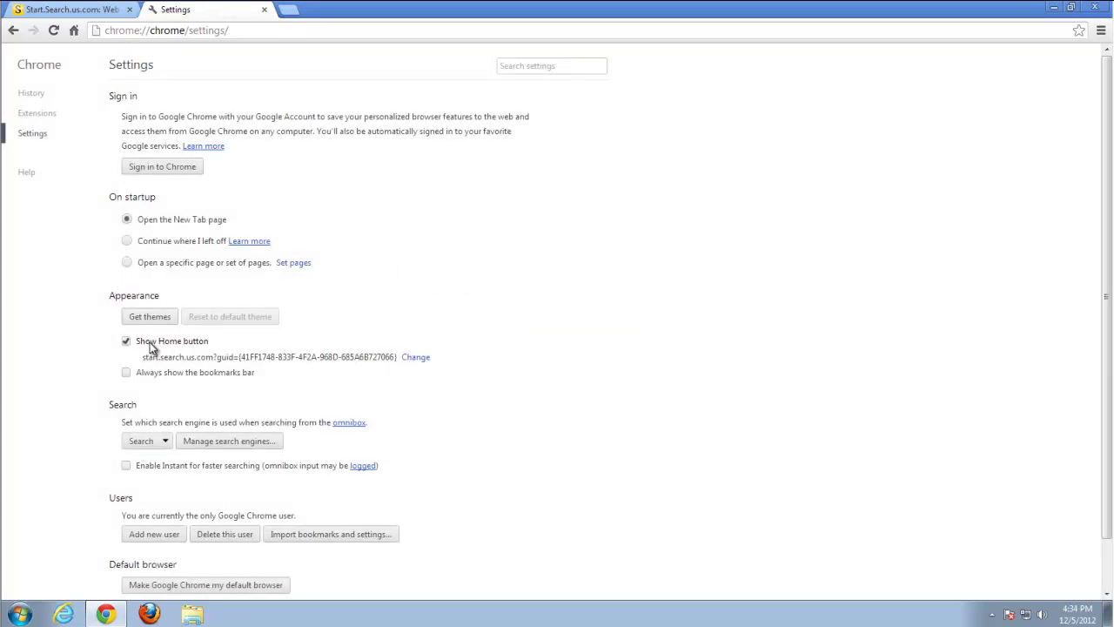
left_click(416, 358)
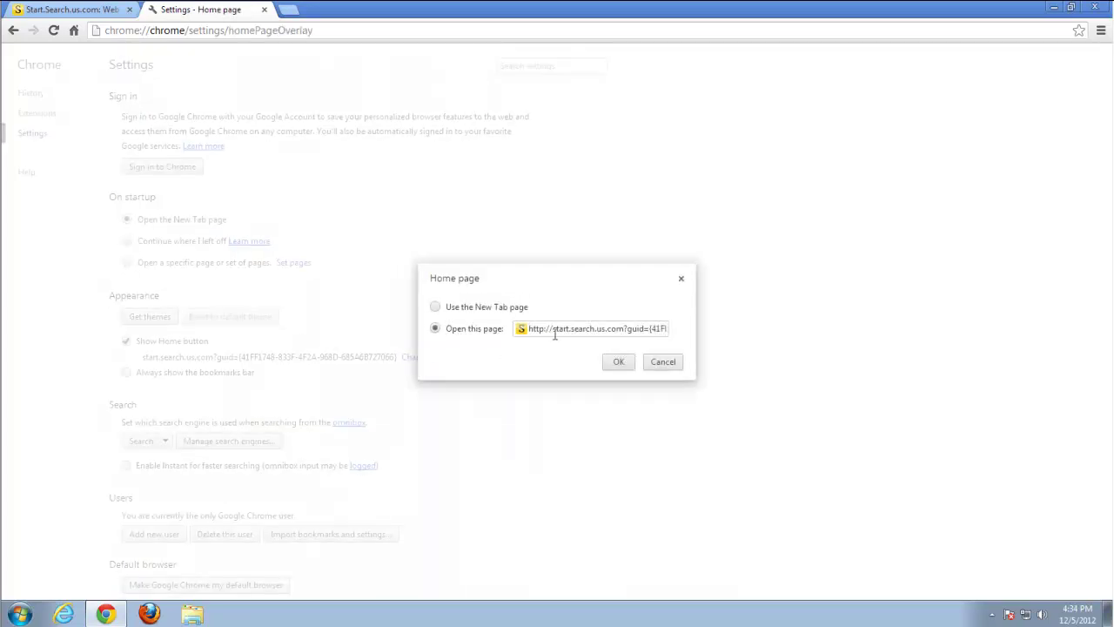
left_click_drag(554, 330, 782, 330)
type("http://")
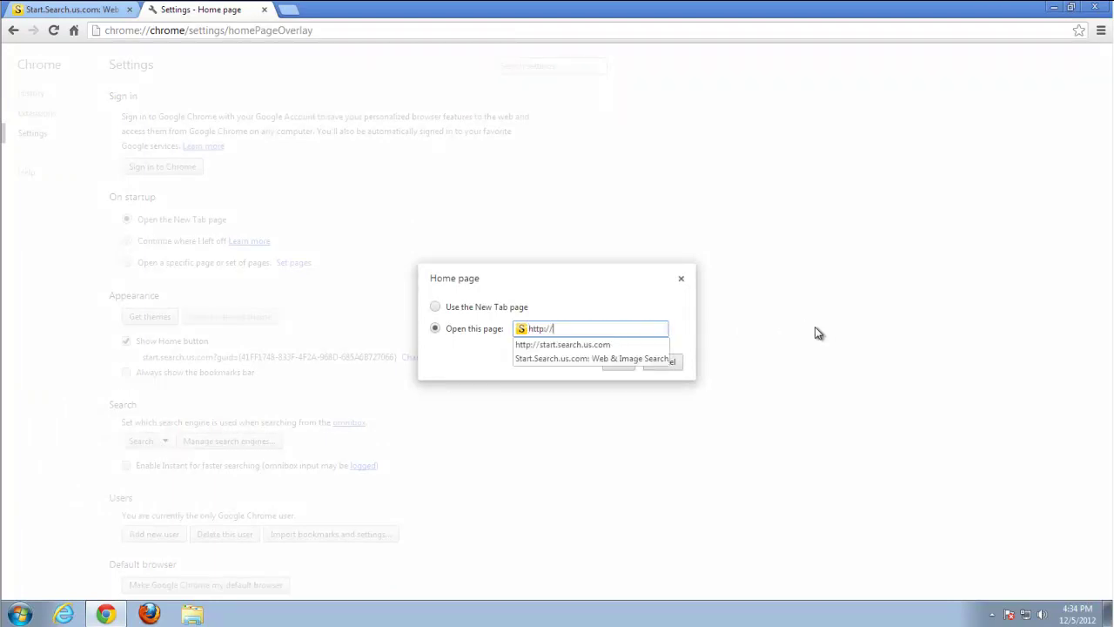
type("www.google.com")
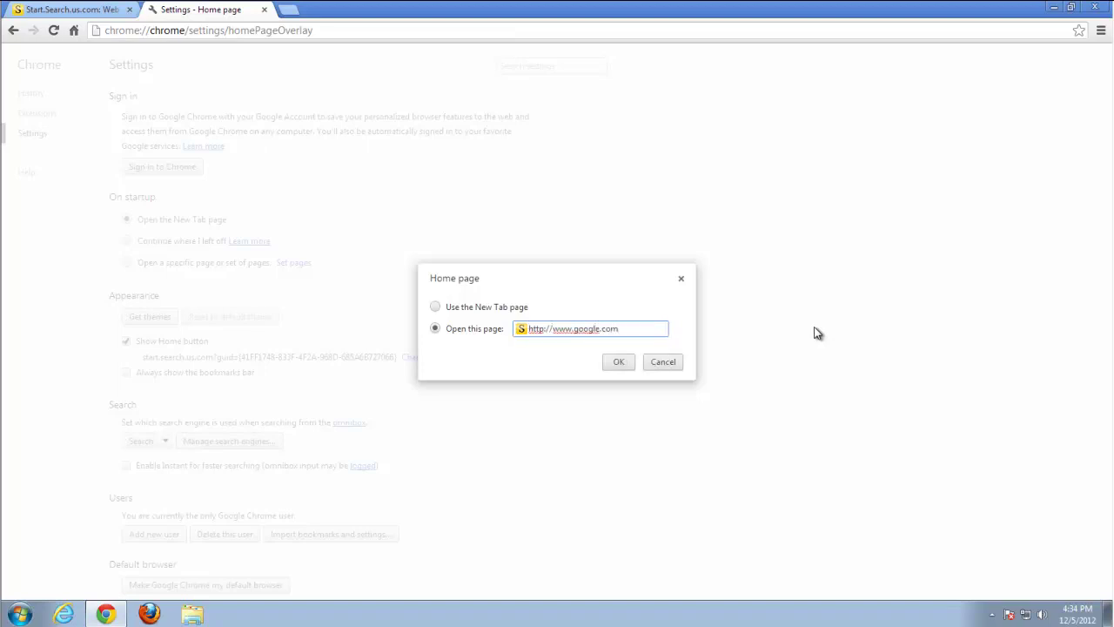
left_click(625, 362)
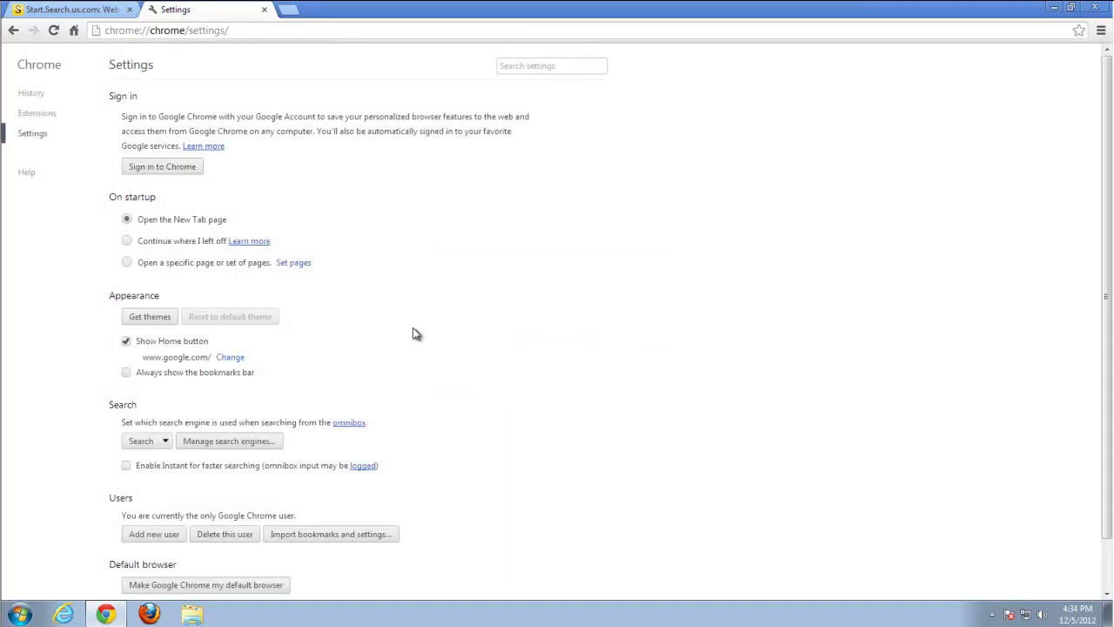
Make Google Chrome's default search engine, delete the hijacked Search engine, and show advanced settings.
scroll(415, 334, "down", 1)
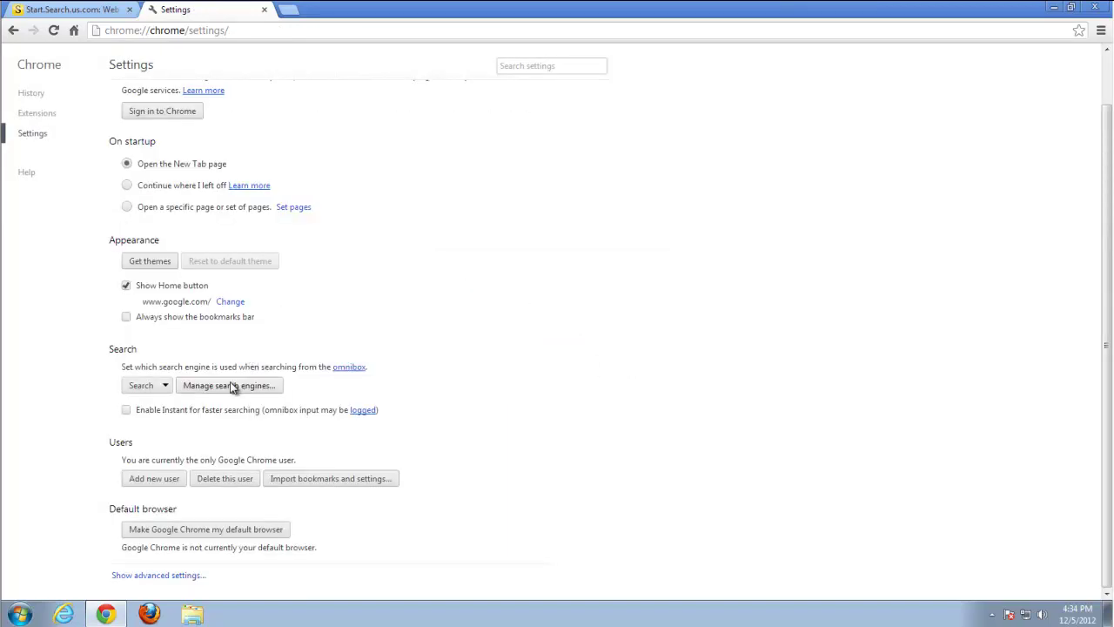
left_click(223, 388)
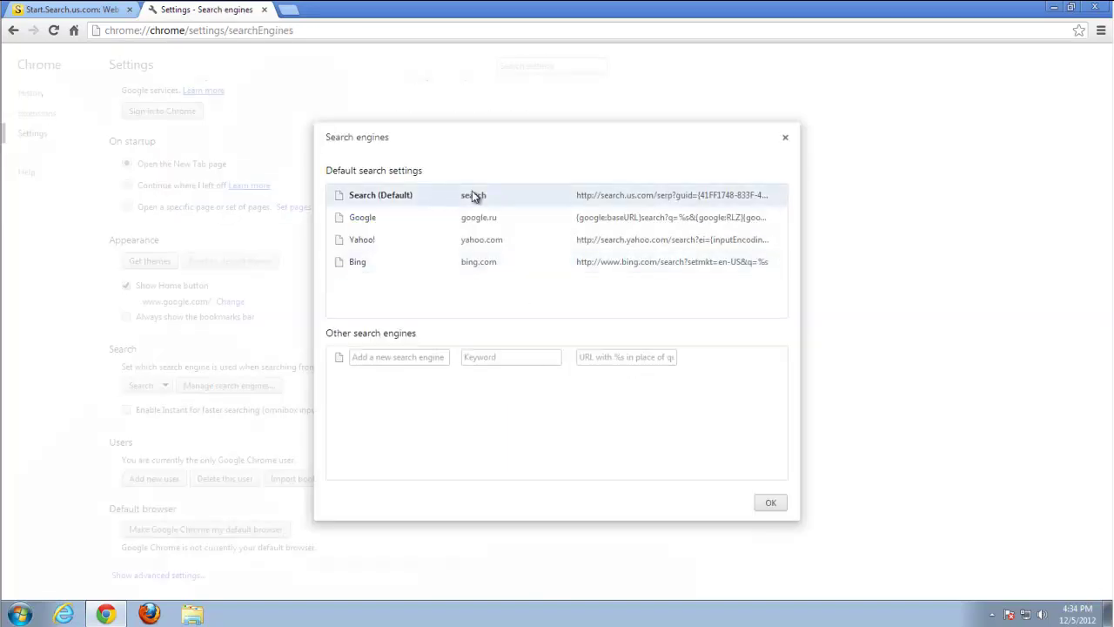
left_click(459, 224)
left_click(724, 217)
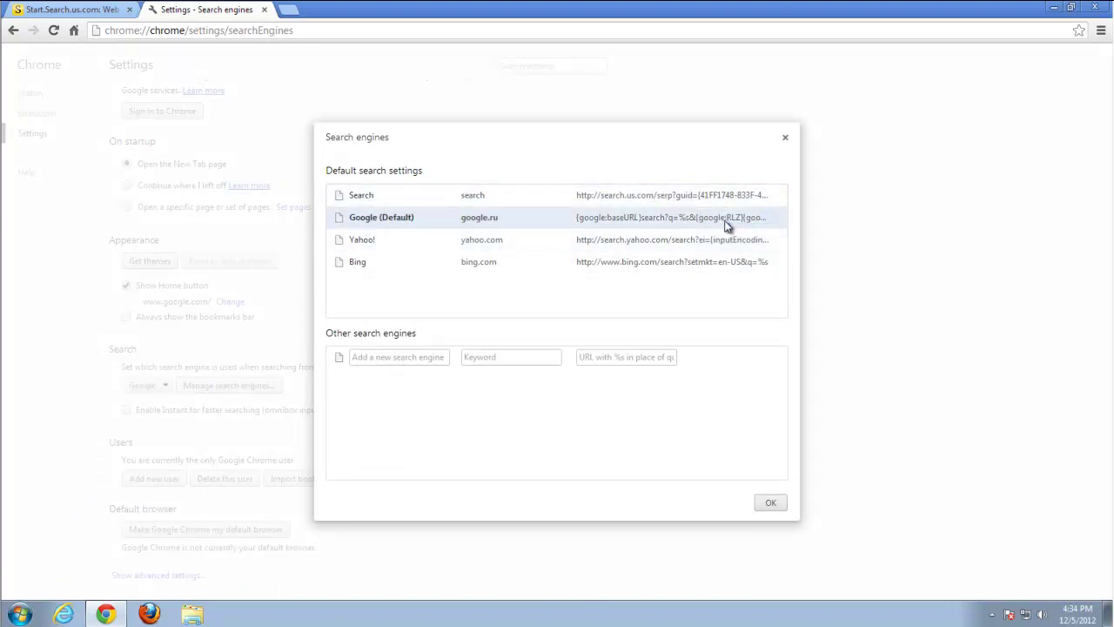
left_click(778, 195)
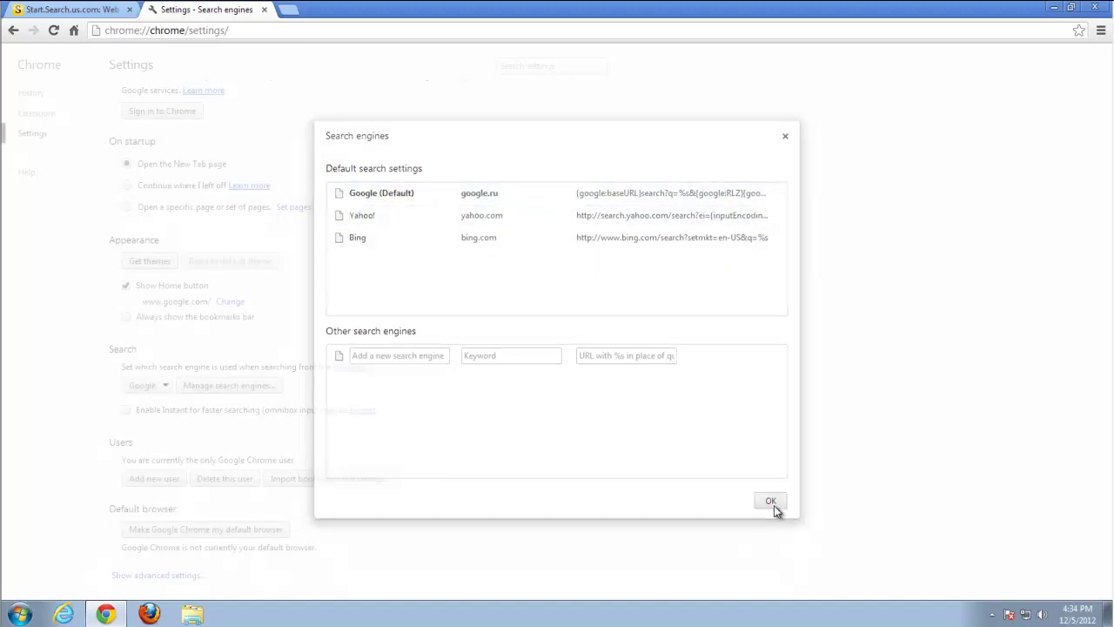
left_click(771, 504)
left_click(202, 575)
scroll(269, 453, "down", 3)
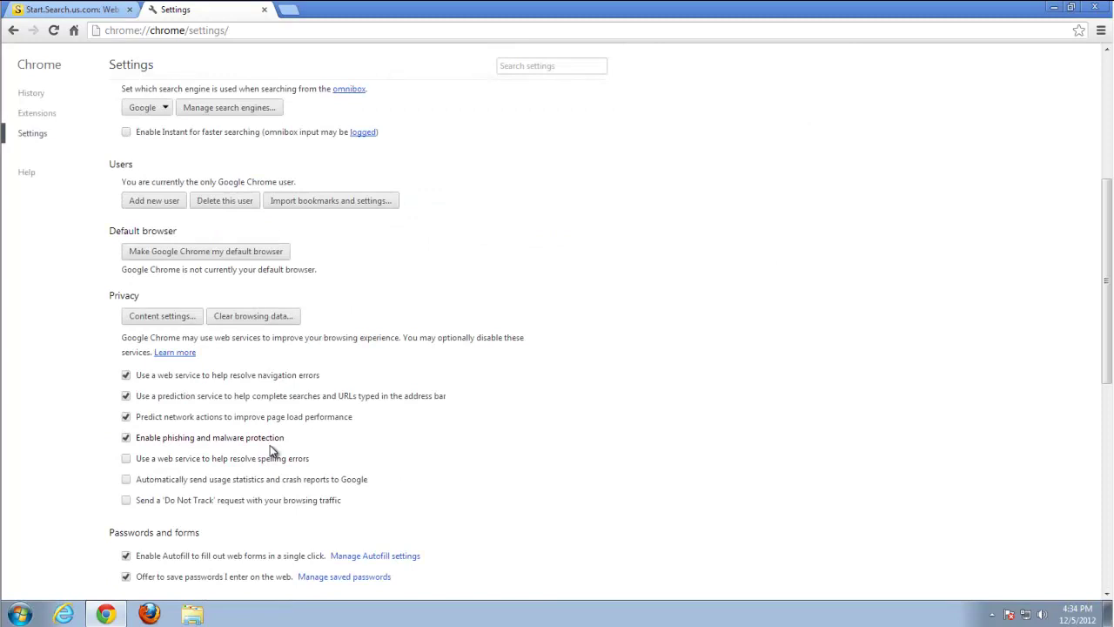
Clear Chrome's browsing data, including hosted app data, then close Settings and Chrome.
left_click(273, 319)
left_click(407, 379)
left_click(638, 437)
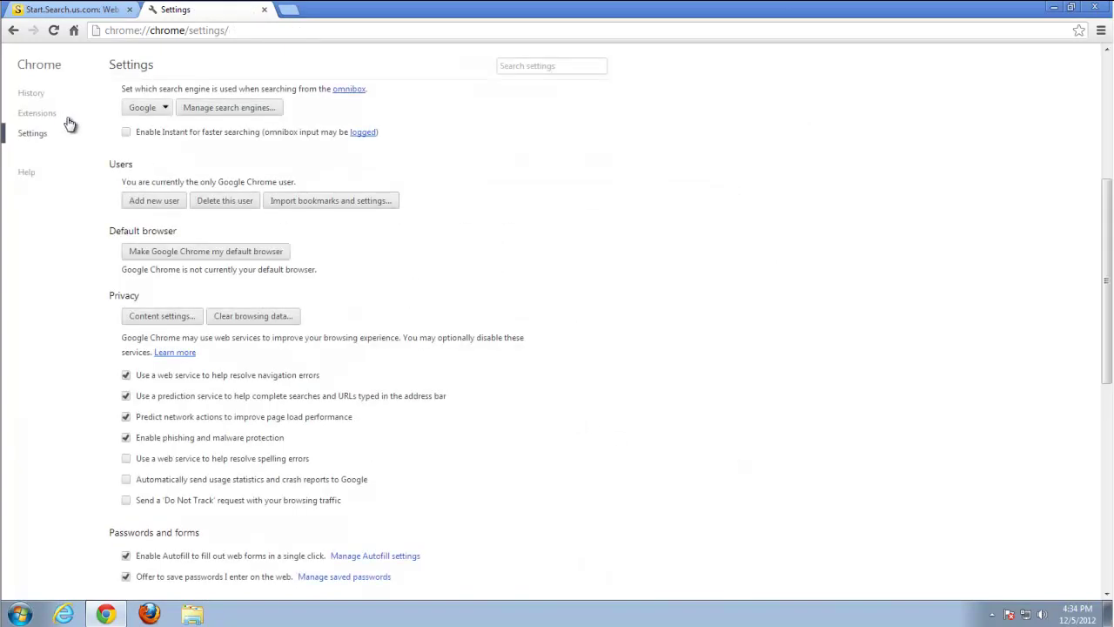
left_click(266, 10)
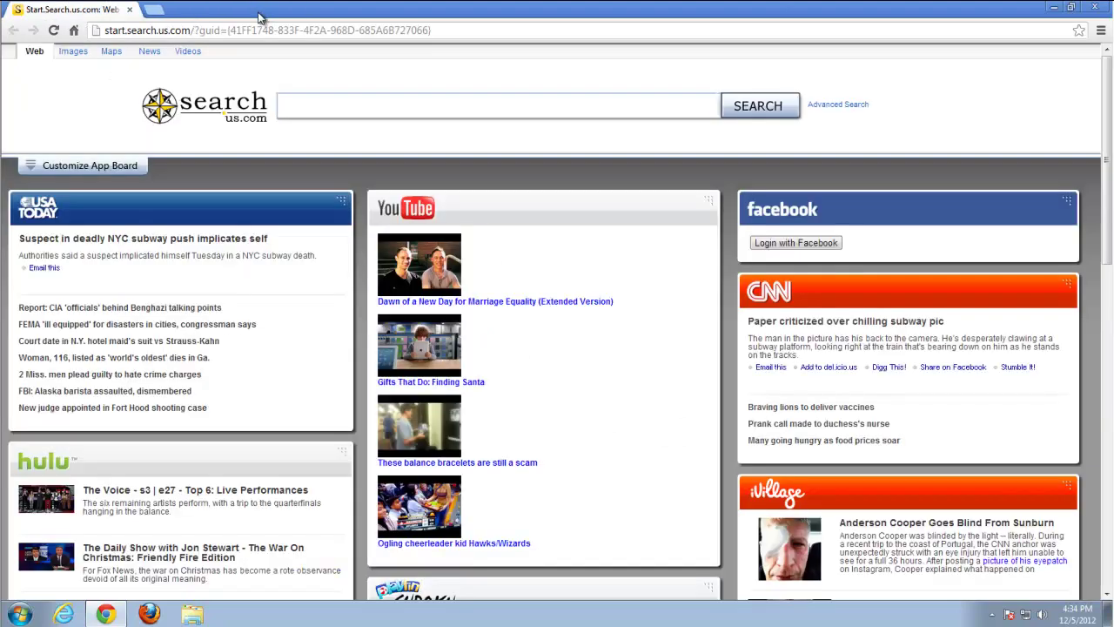
left_click(1103, 11)
Relaunch Chrome, search 'search' in a new tab to confirm Google is used, then close it.
left_click(106, 613)
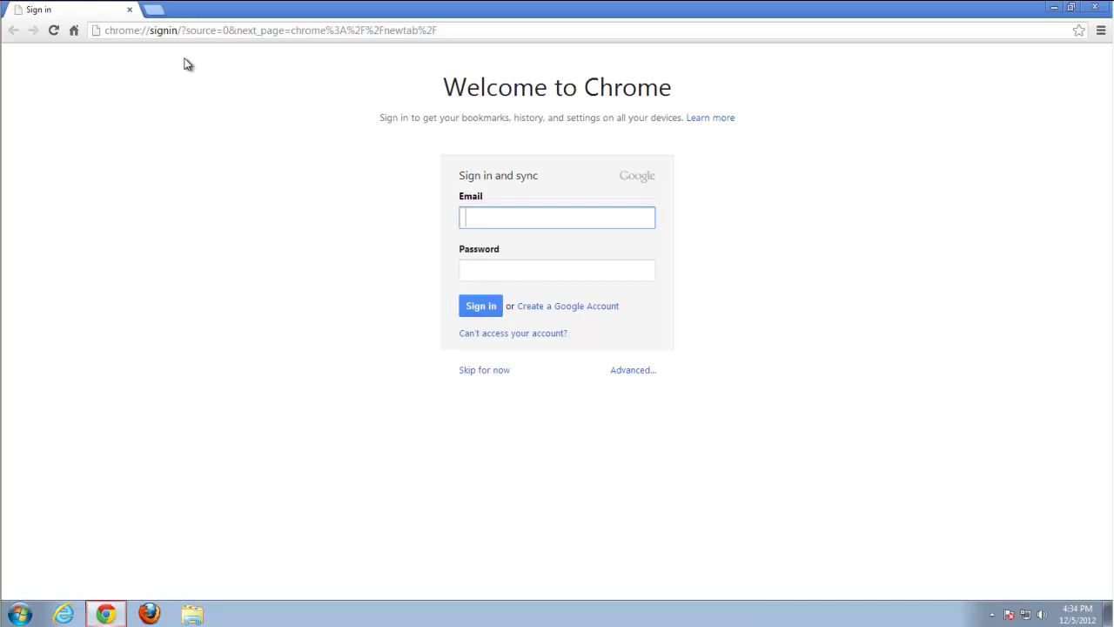
left_click(153, 9)
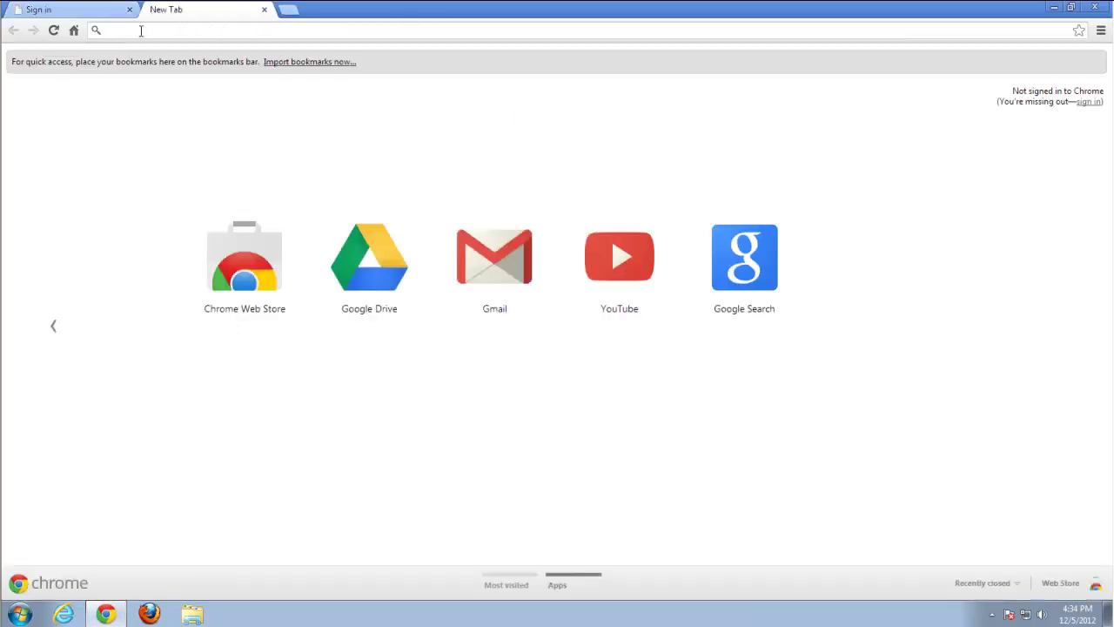
type("search")
key("Return")
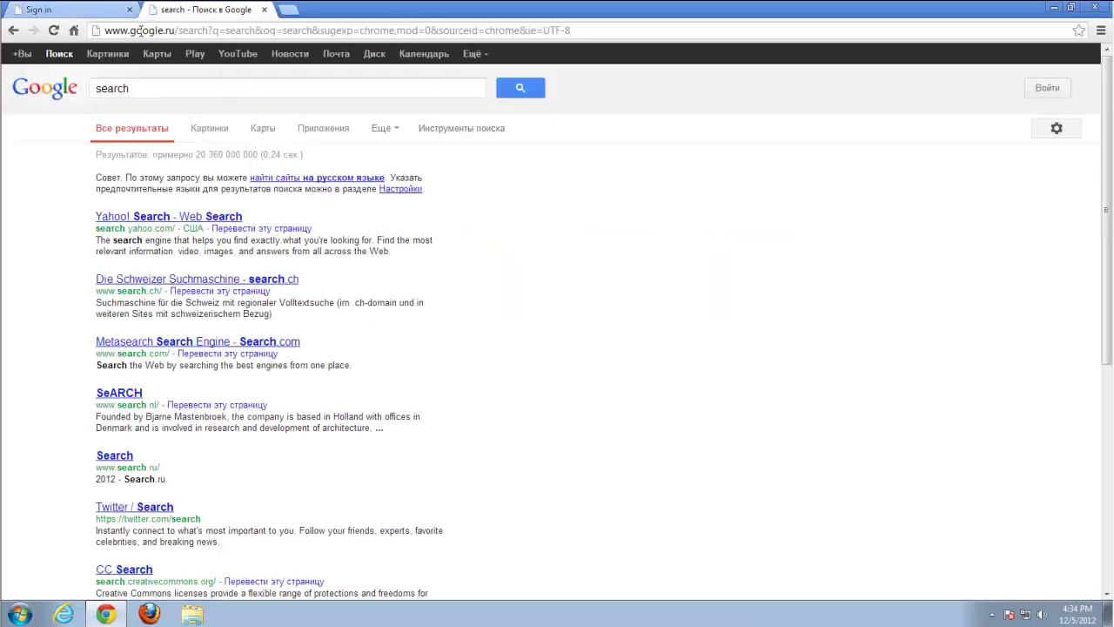
left_click(1103, 9)
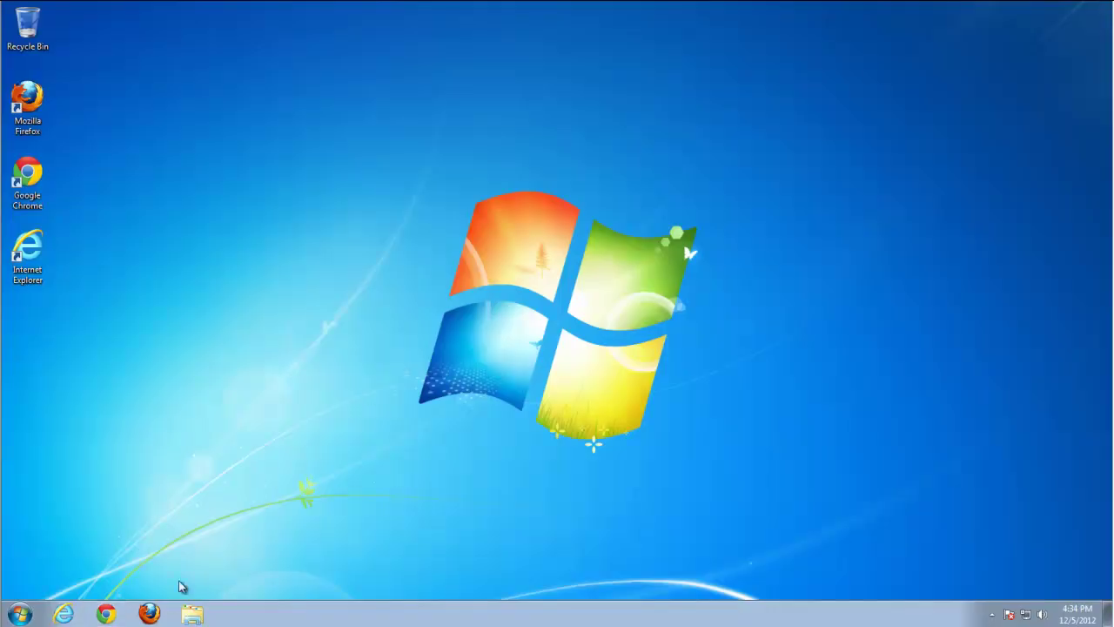
Launch Firefox, dismiss the default-browser prompt, and confirm no extensions are listed in Add-ons.
left_click(149, 613)
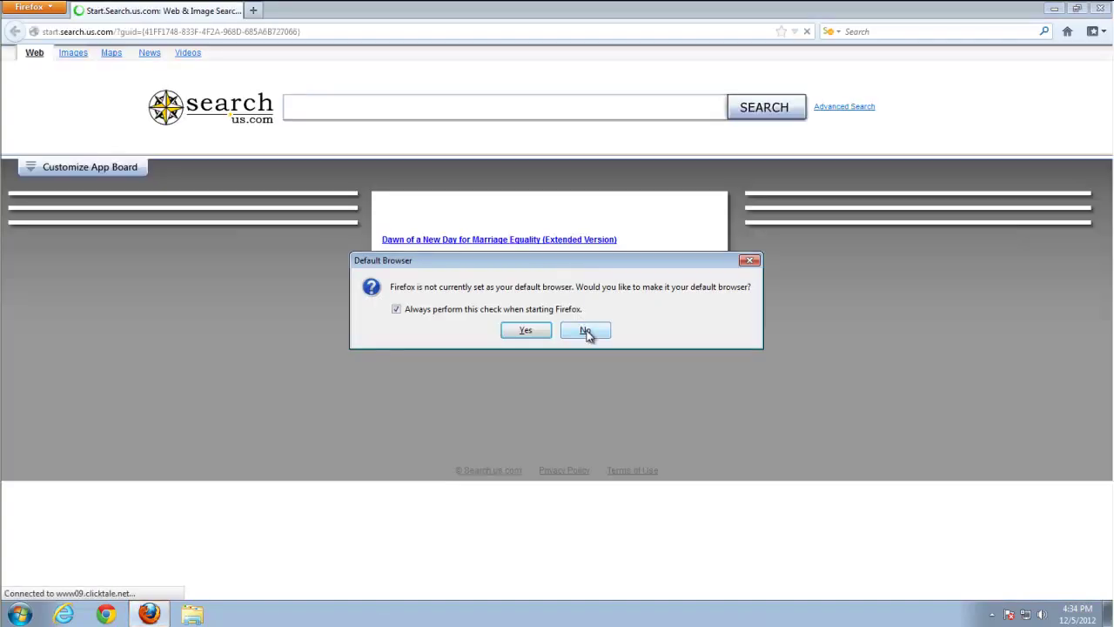
left_click(586, 331)
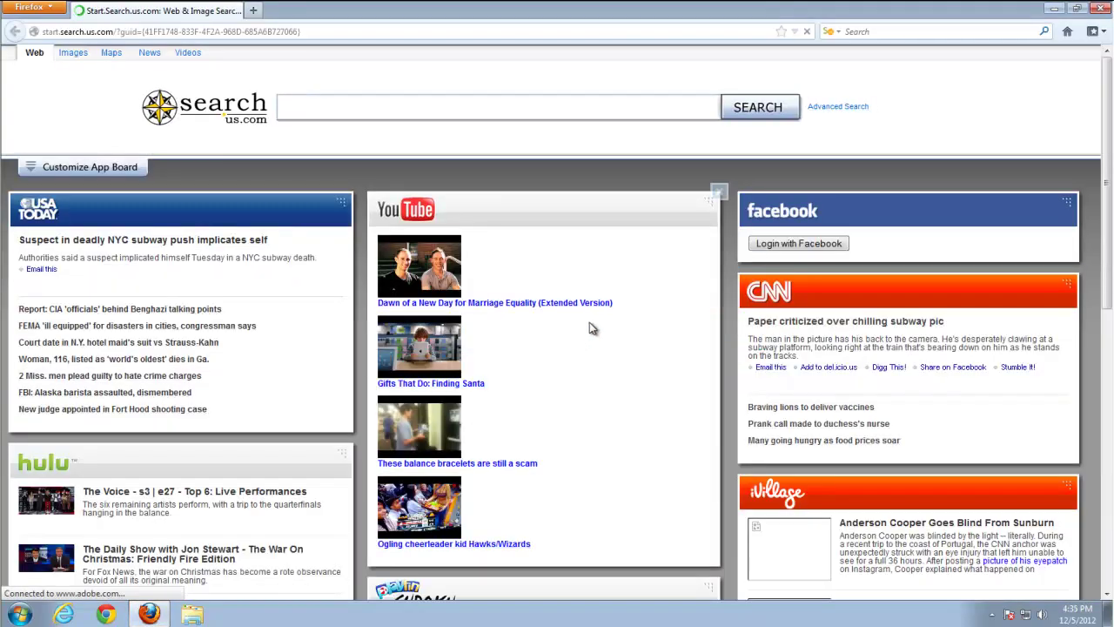
left_click(31, 7)
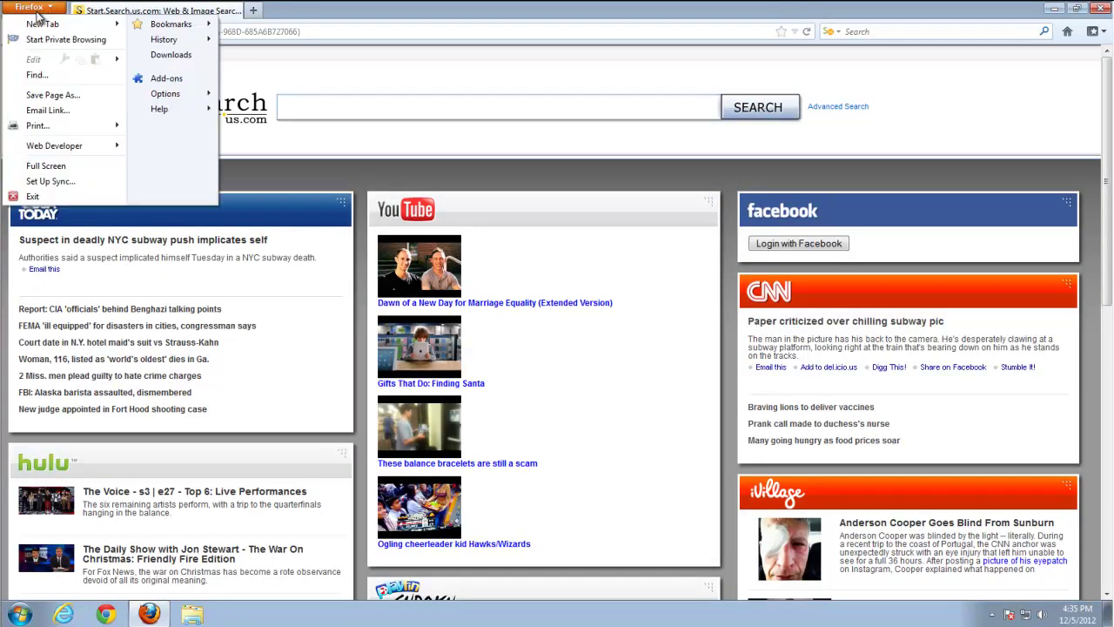
left_click(166, 78)
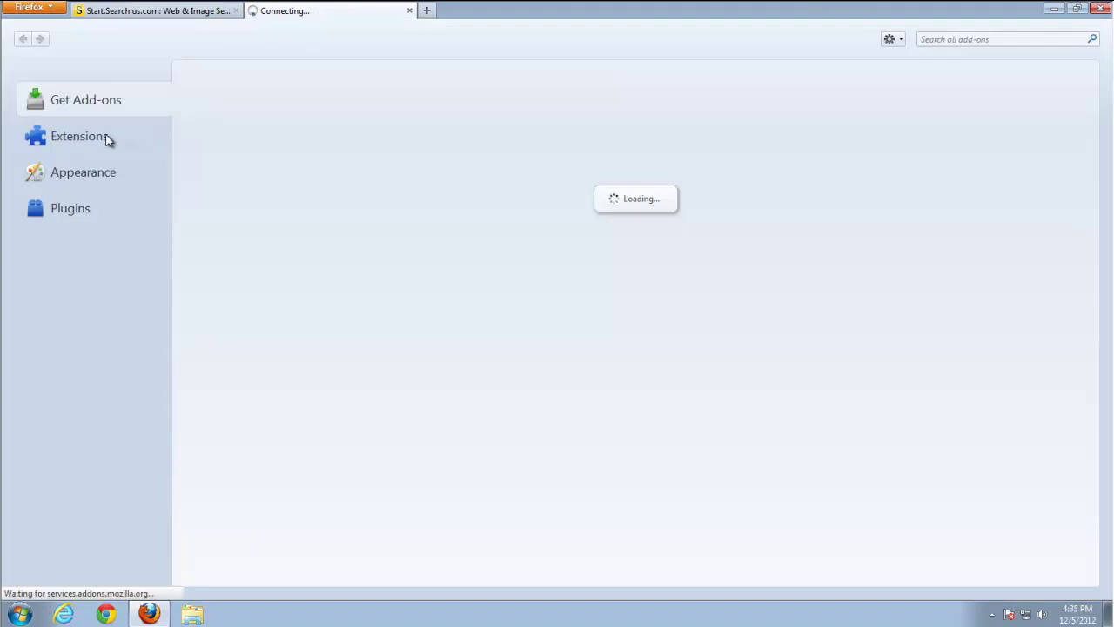
left_click(110, 137)
left_click(409, 10)
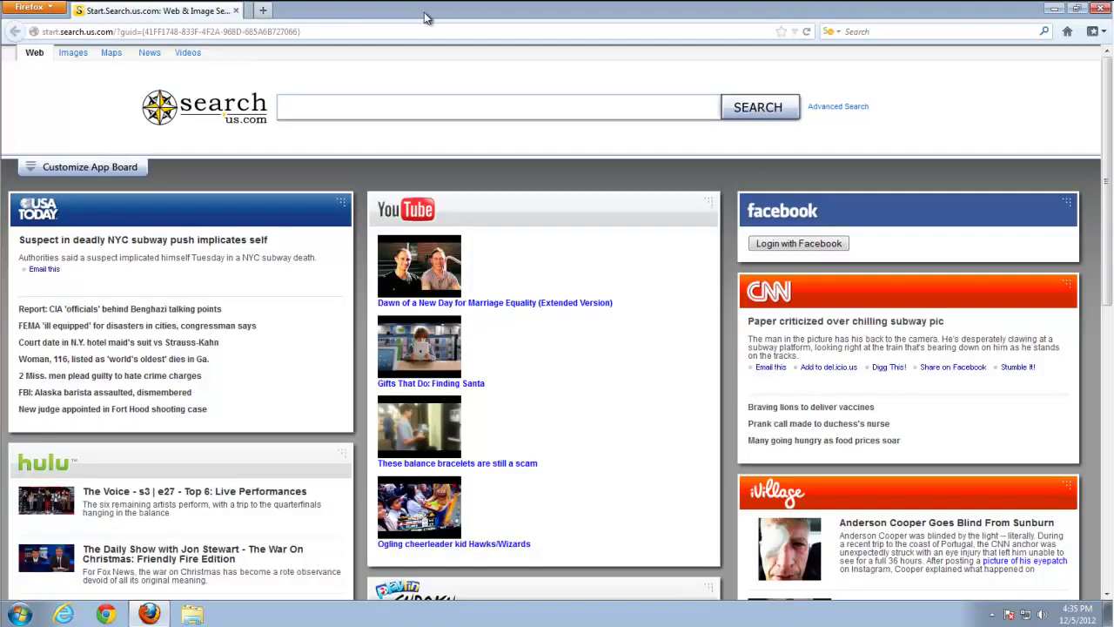
Remove the Search, eBay and Amazon.com engines from Firefox's search engine list.
left_click(839, 32)
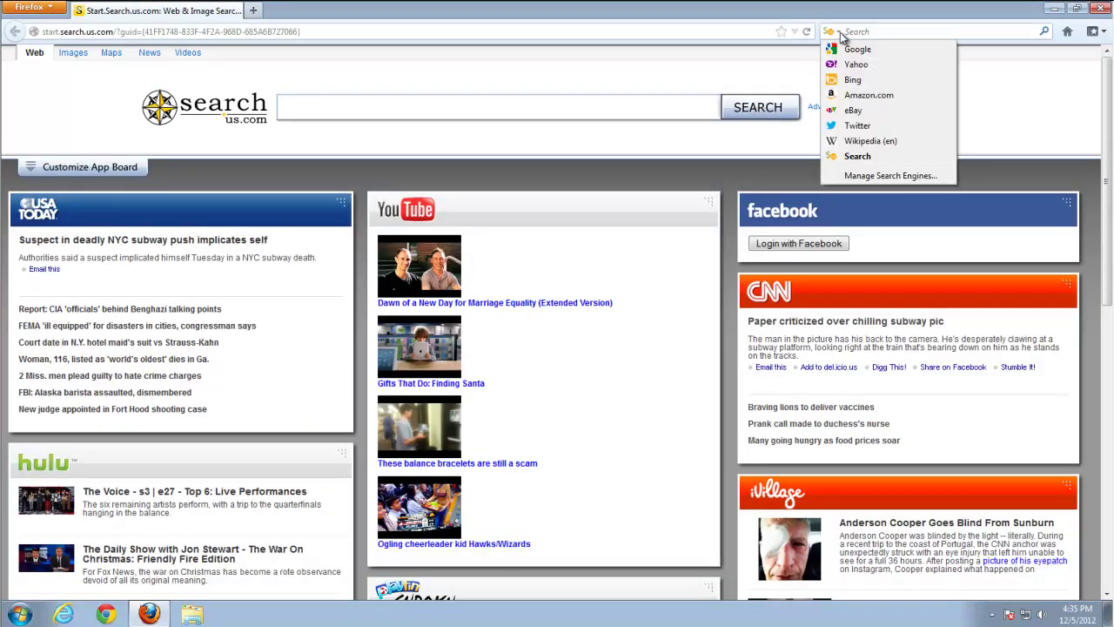
left_click(864, 175)
left_click(448, 333)
left_click(660, 357)
left_click(457, 305)
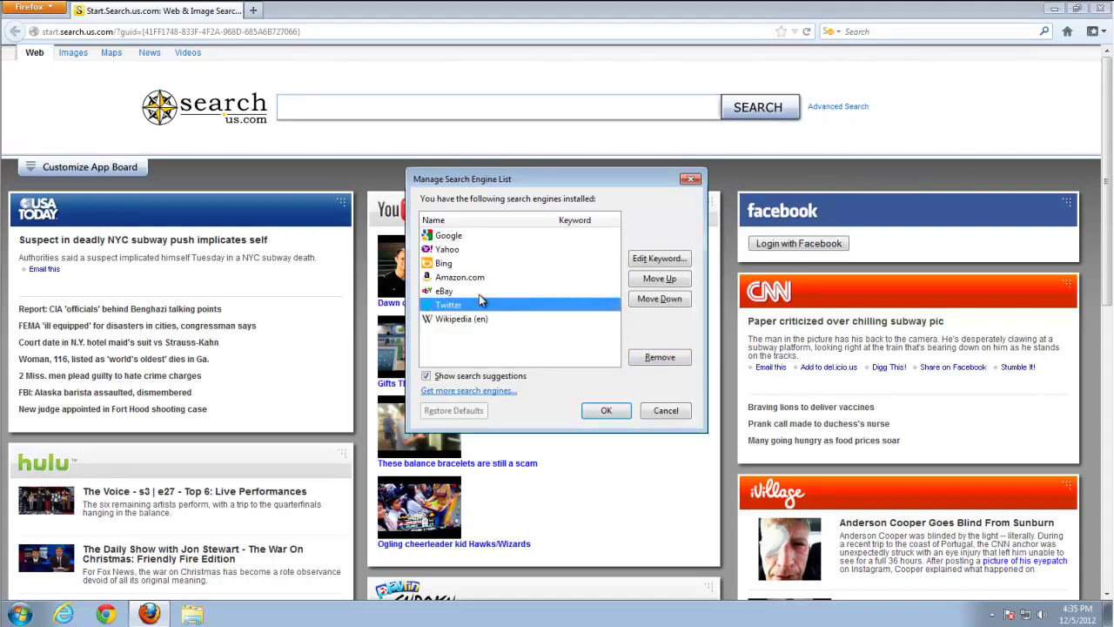
left_click(479, 293)
left_click(660, 364)
left_click(458, 277)
left_click(663, 356)
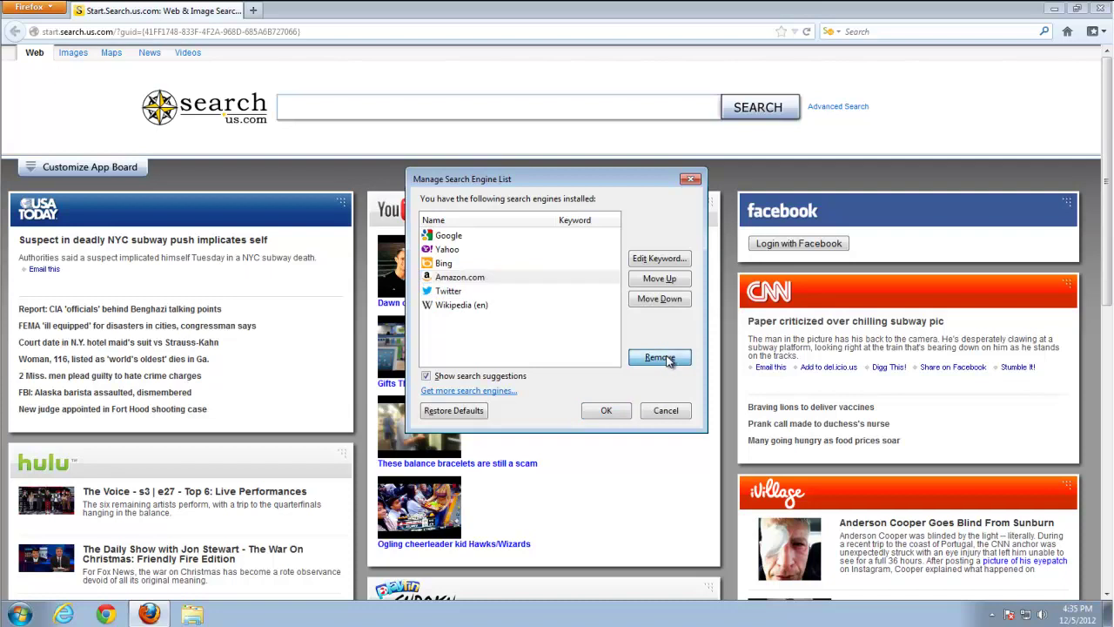
left_click(606, 410)
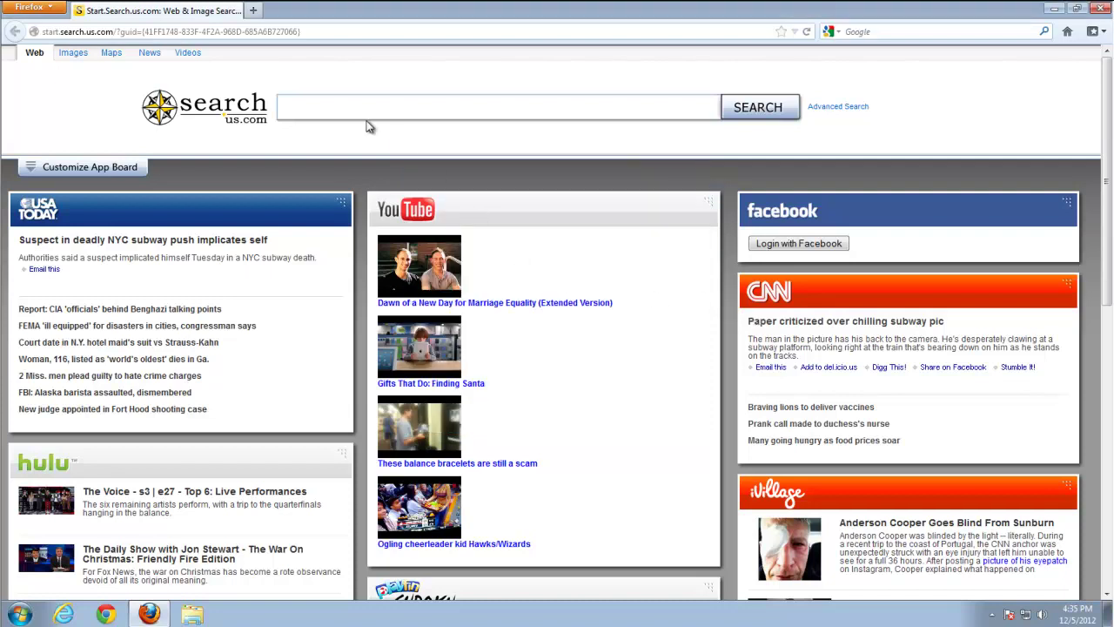
Restore Firefox's home page to the default in Options.
left_click(51, 7)
mouse_move(204, 95)
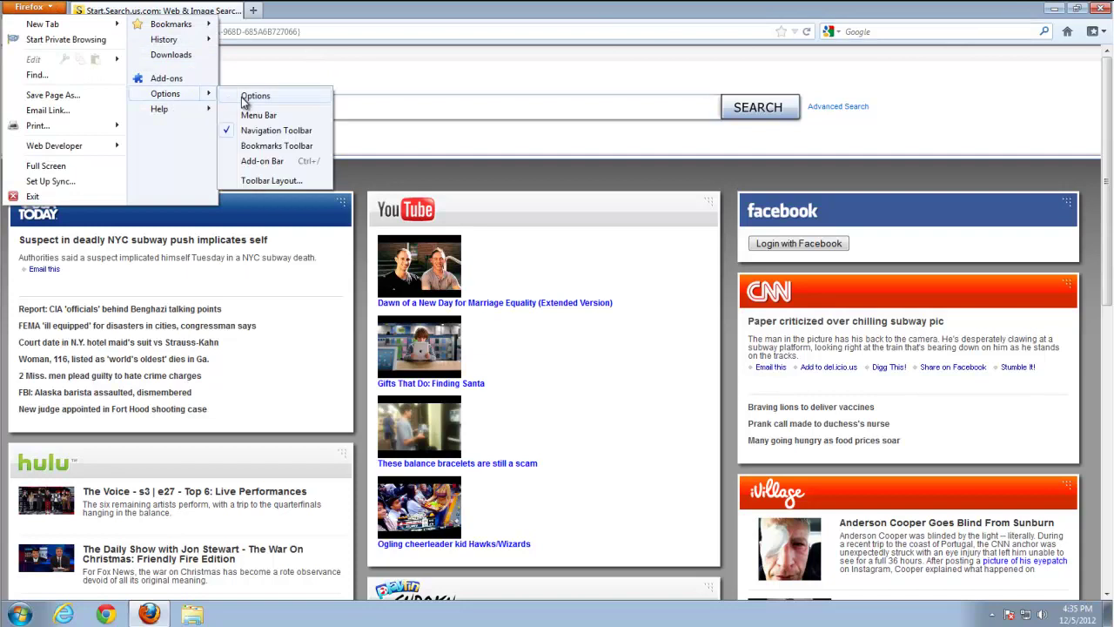
left_click(255, 96)
left_click(679, 268)
left_click(583, 446)
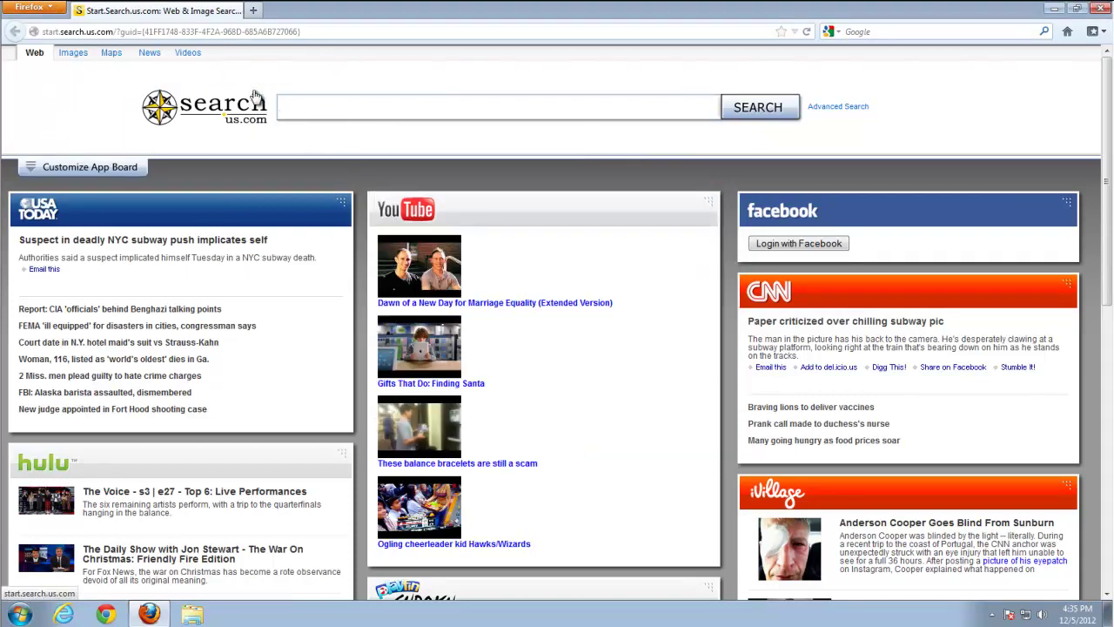
left_click(251, 30)
Open about:config, filter by 'search.us', and reset keyword.URL to its default.
type("abo")
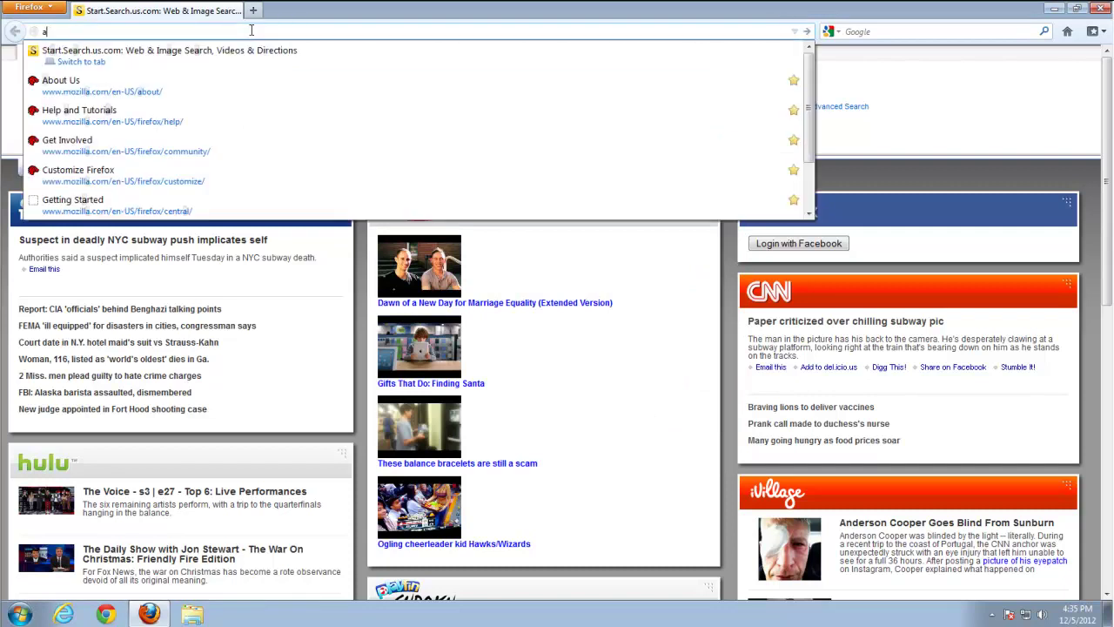
type("ut")
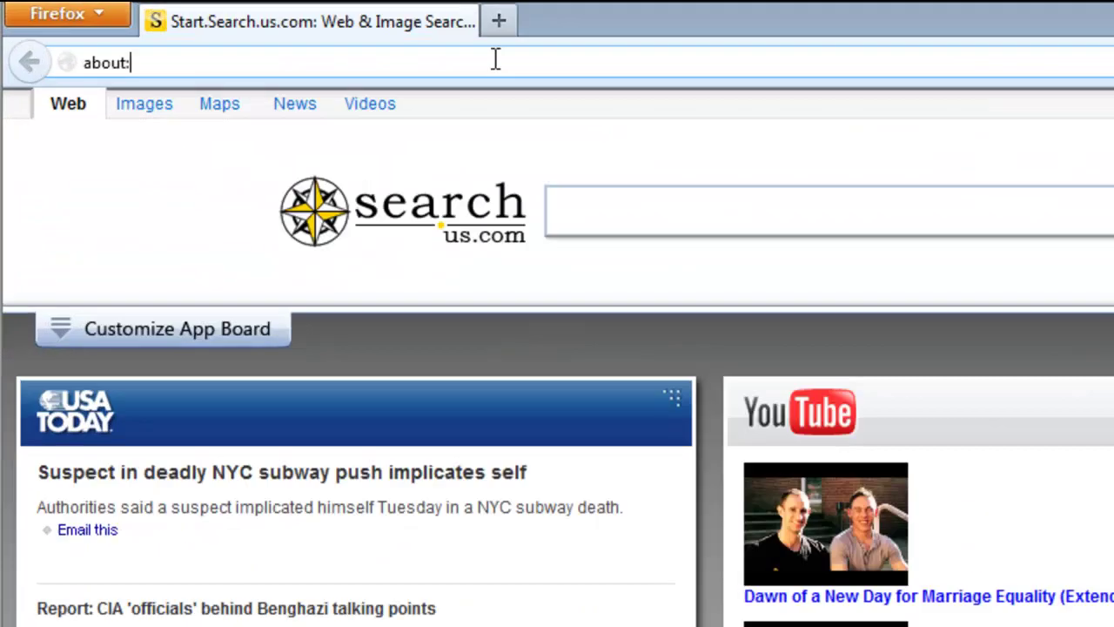
type(":co")
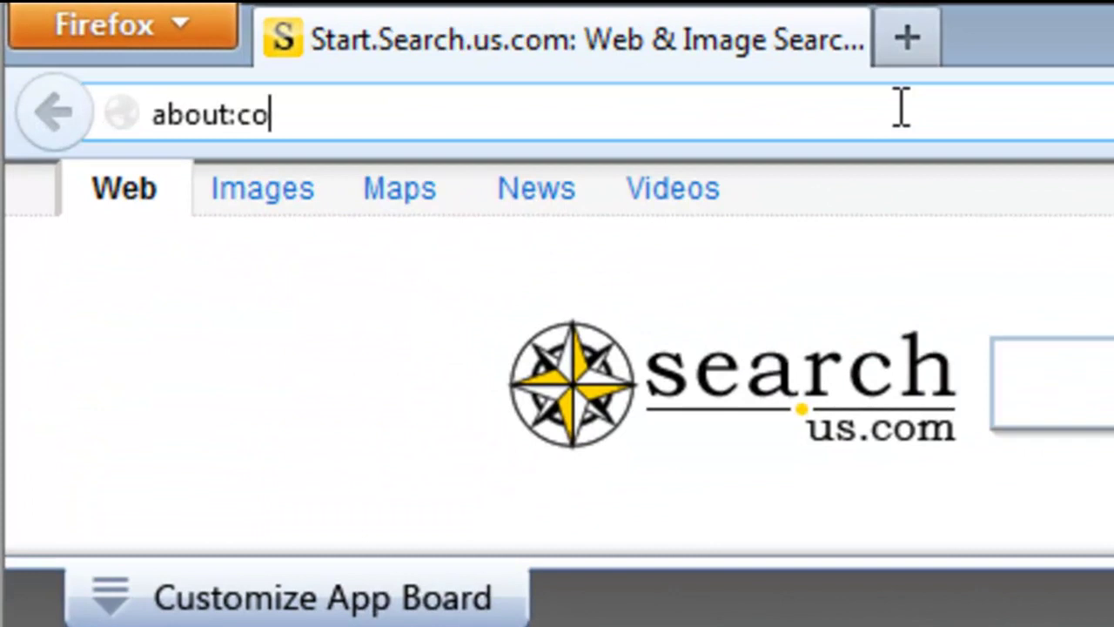
type("nfig")
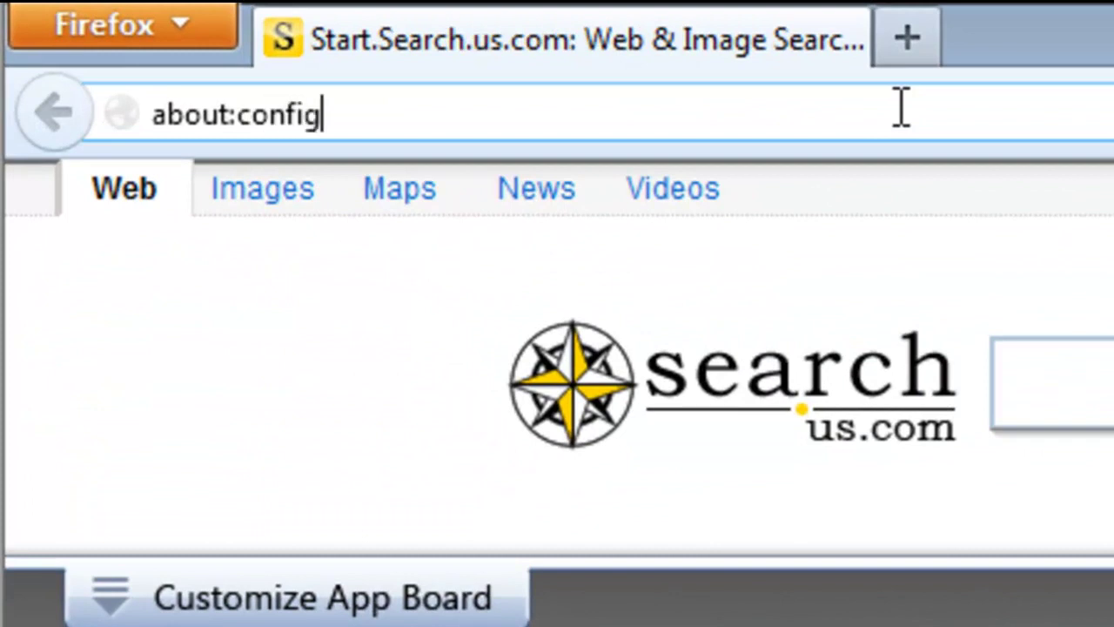
key("Return")
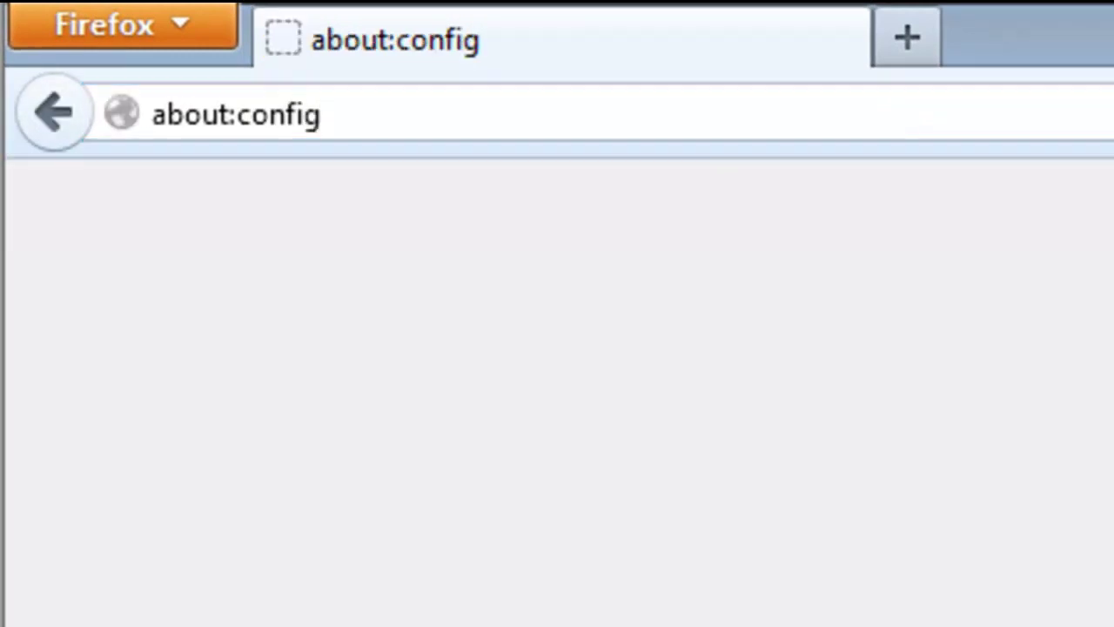
type("search.us")
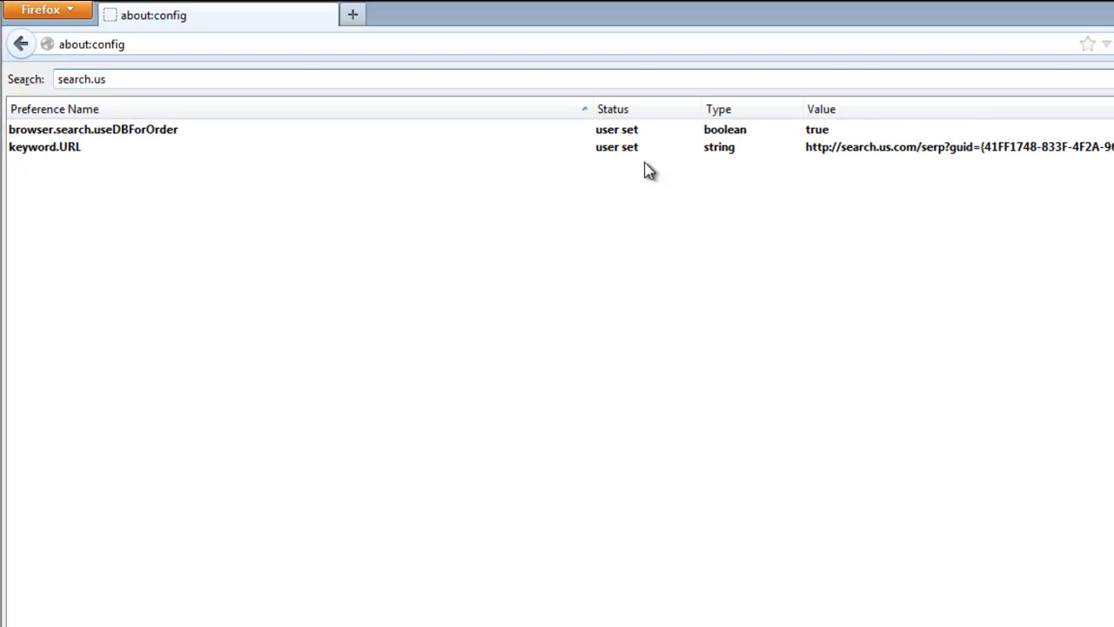
right_click(32, 154)
left_click(96, 282)
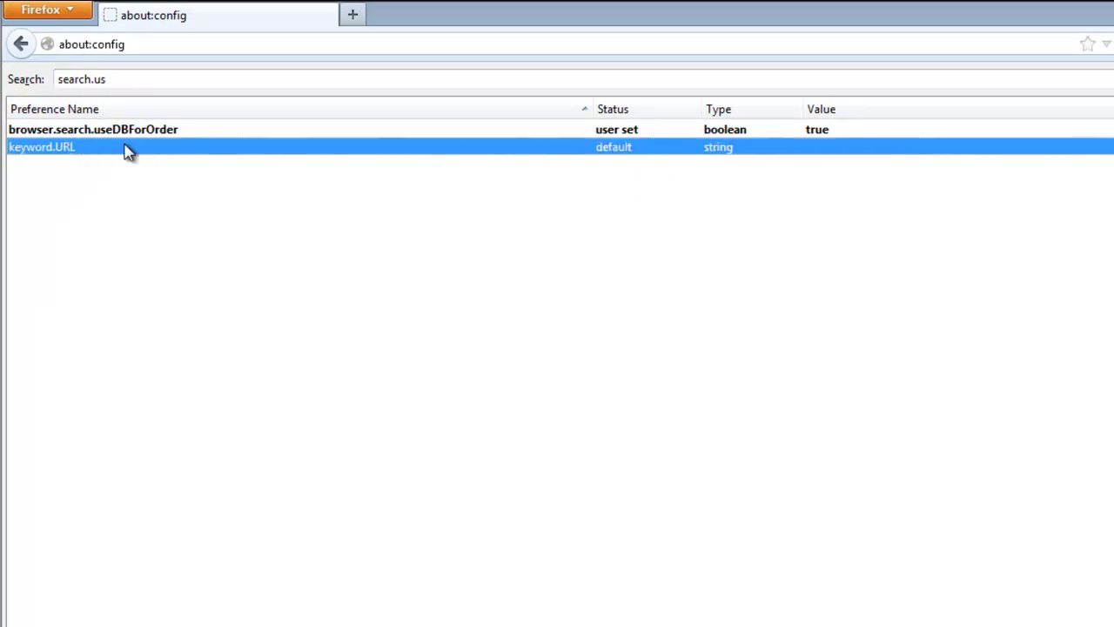
Filter by 'search' and reset browser.search.defaultenginename and browser.search.selectedEngine to defaults.
left_click(115, 79)
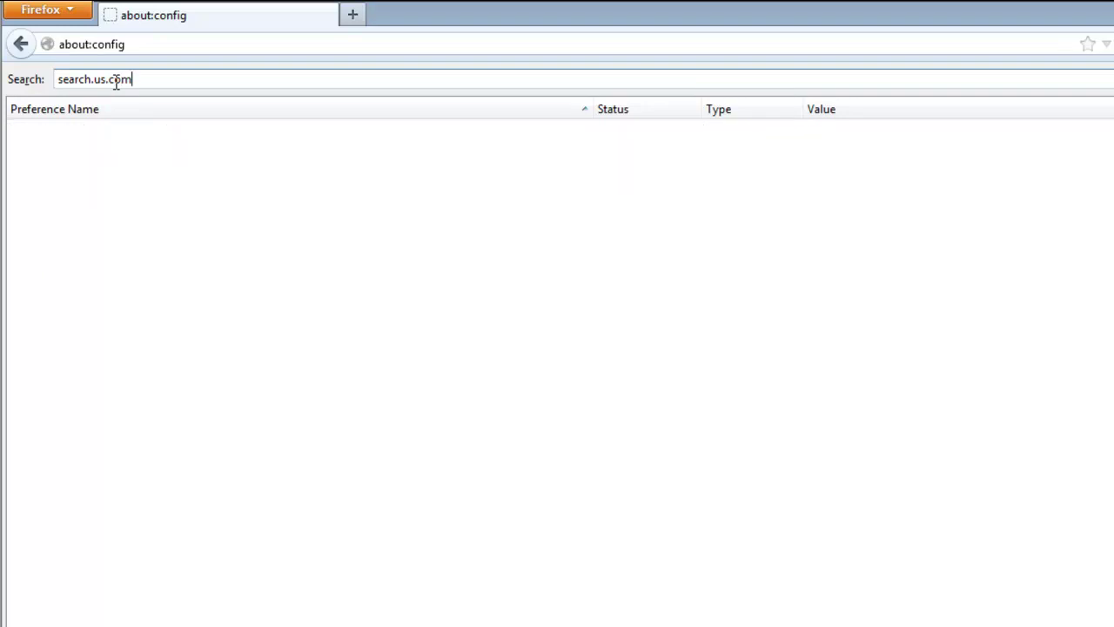
left_click_drag(90, 79, 148, 78)
key("BackSpace")
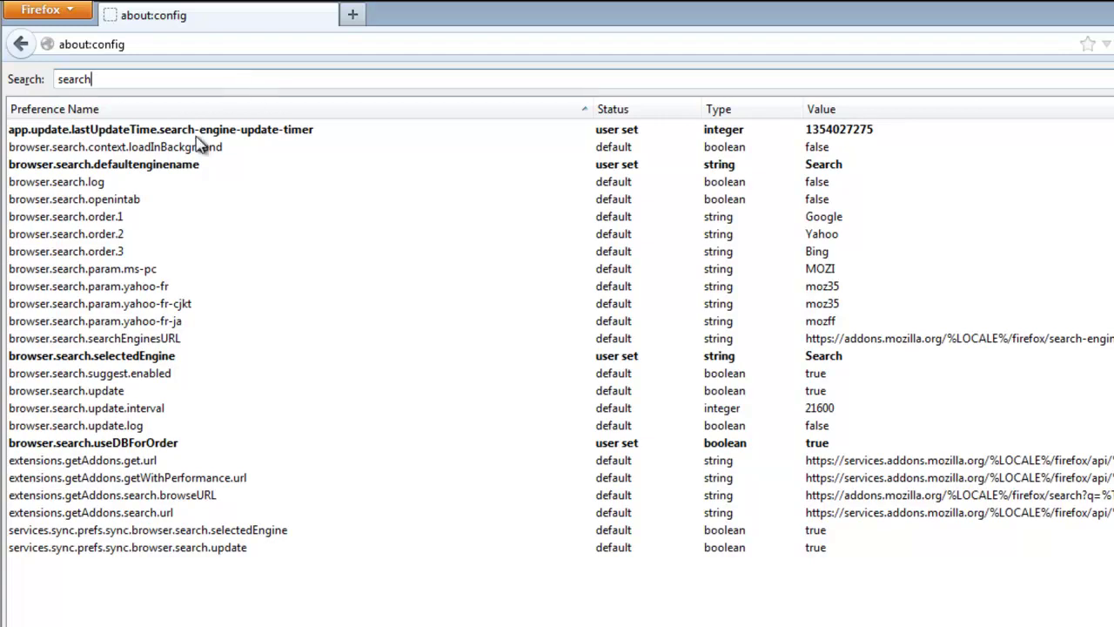
right_click(77, 163)
left_click(124, 289)
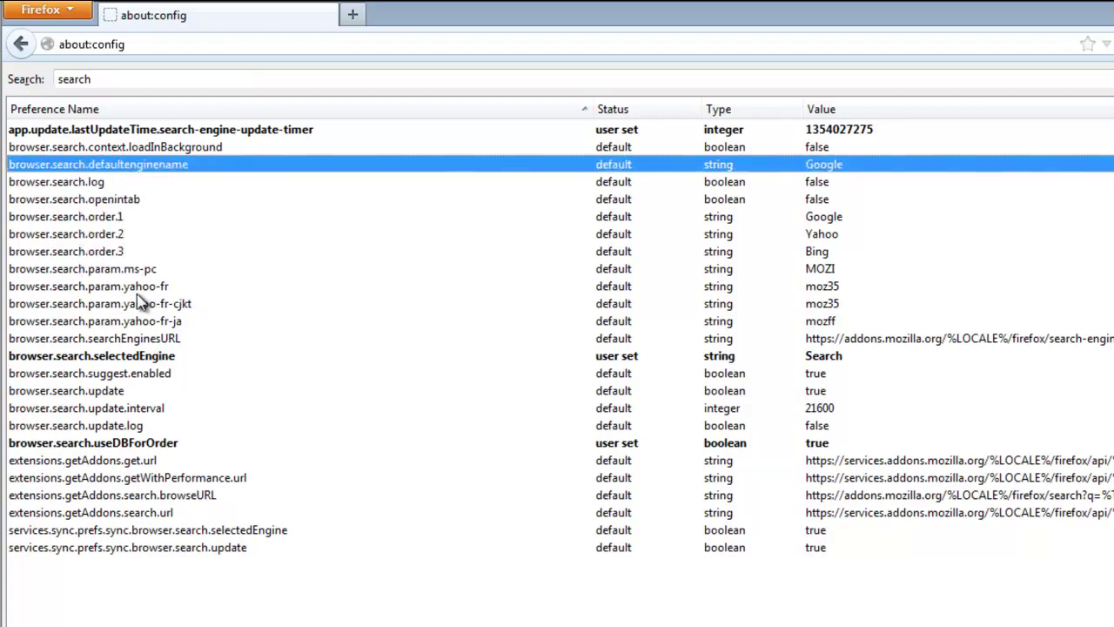
right_click(119, 362)
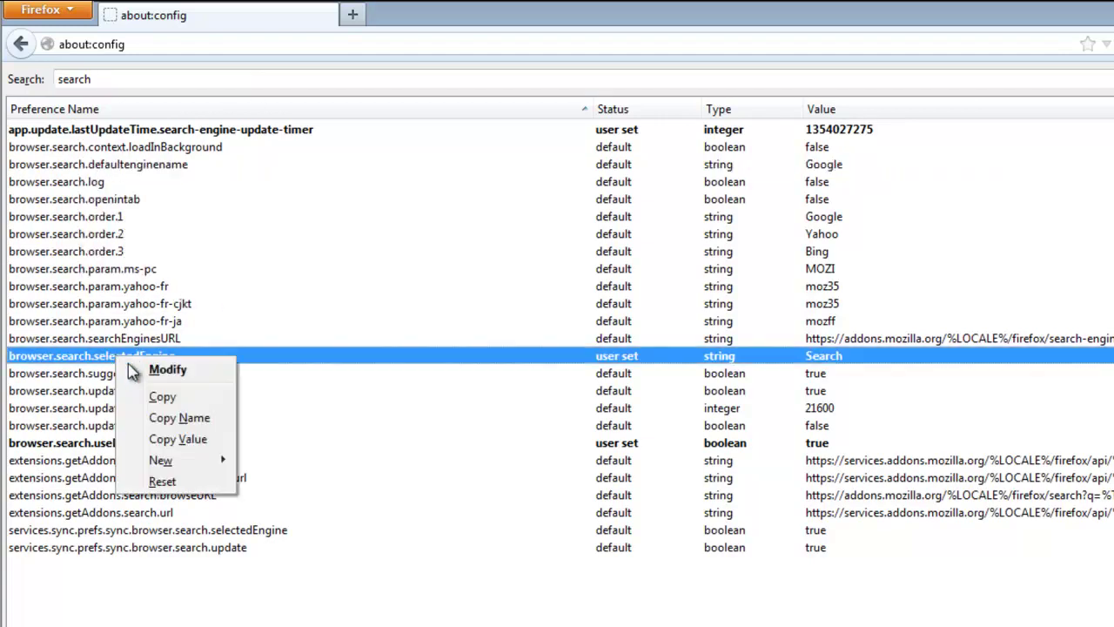
left_click(177, 481)
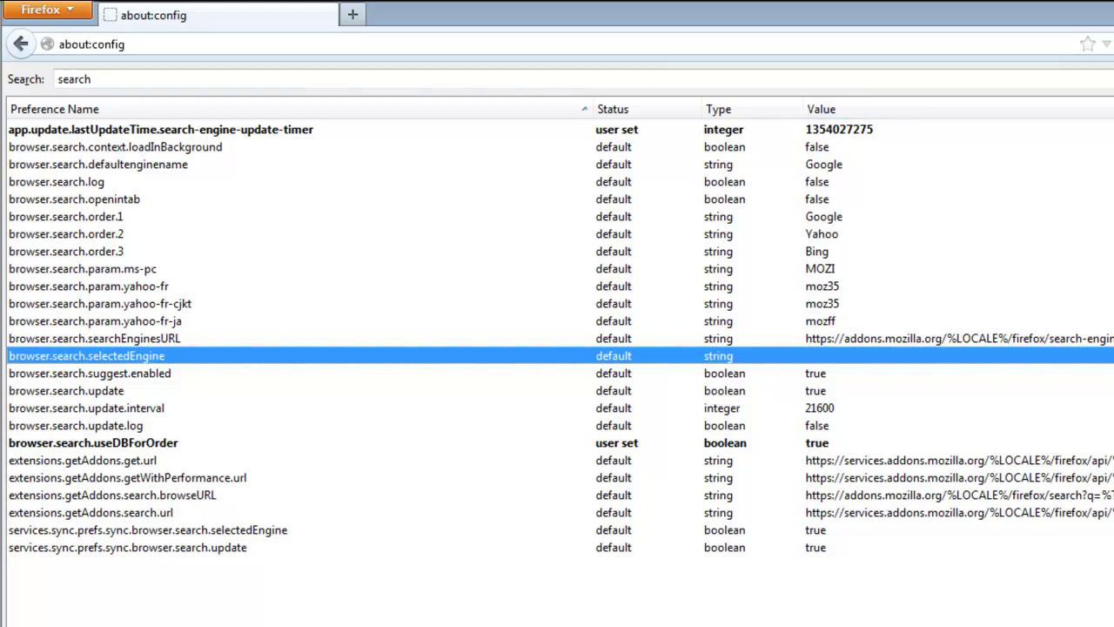
type("http://start.search.us.com")
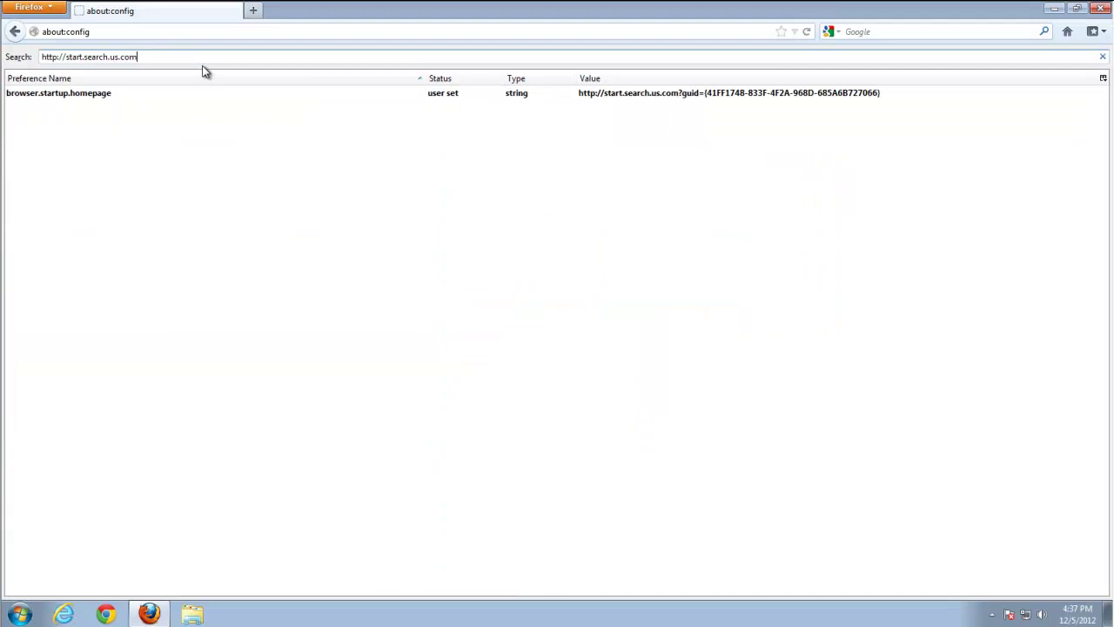
right_click(69, 95)
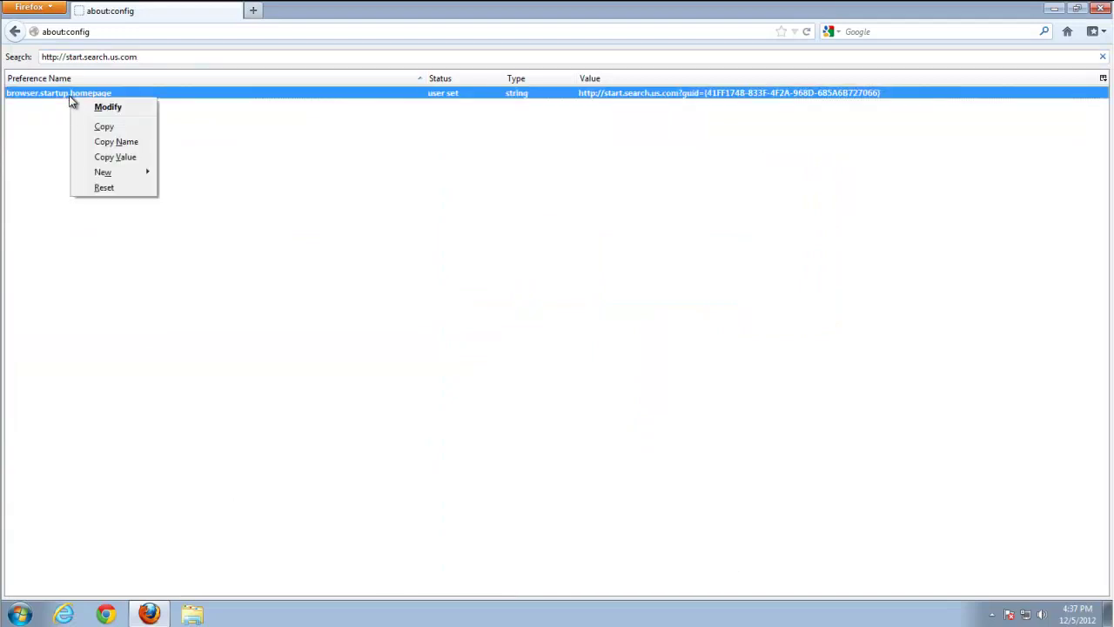
double_click(53, 94)
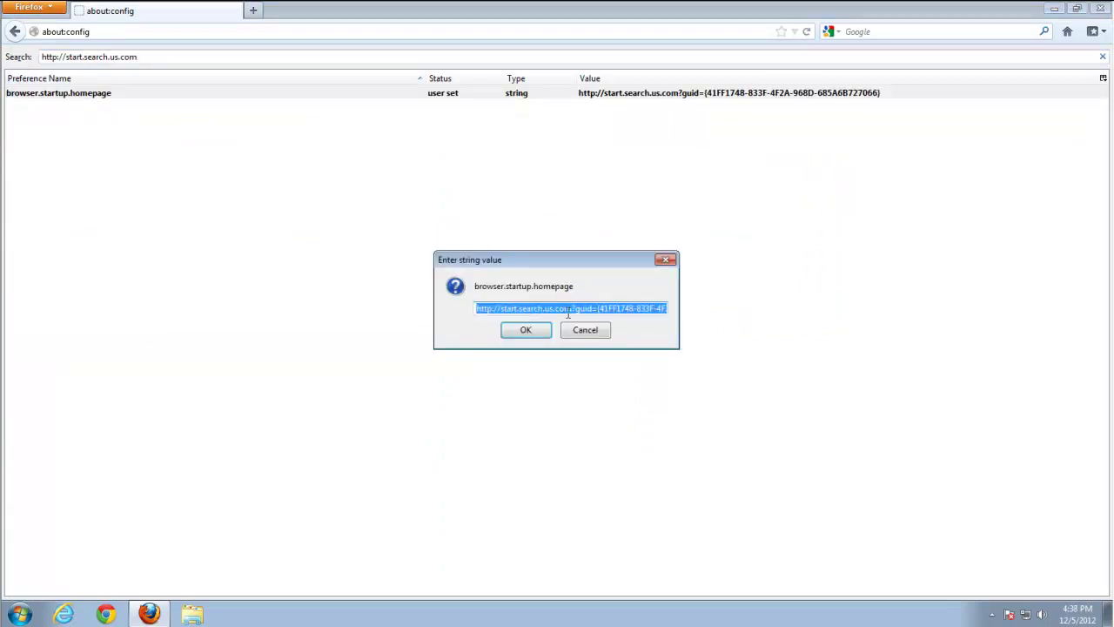
left_click_drag(500, 309, 718, 315)
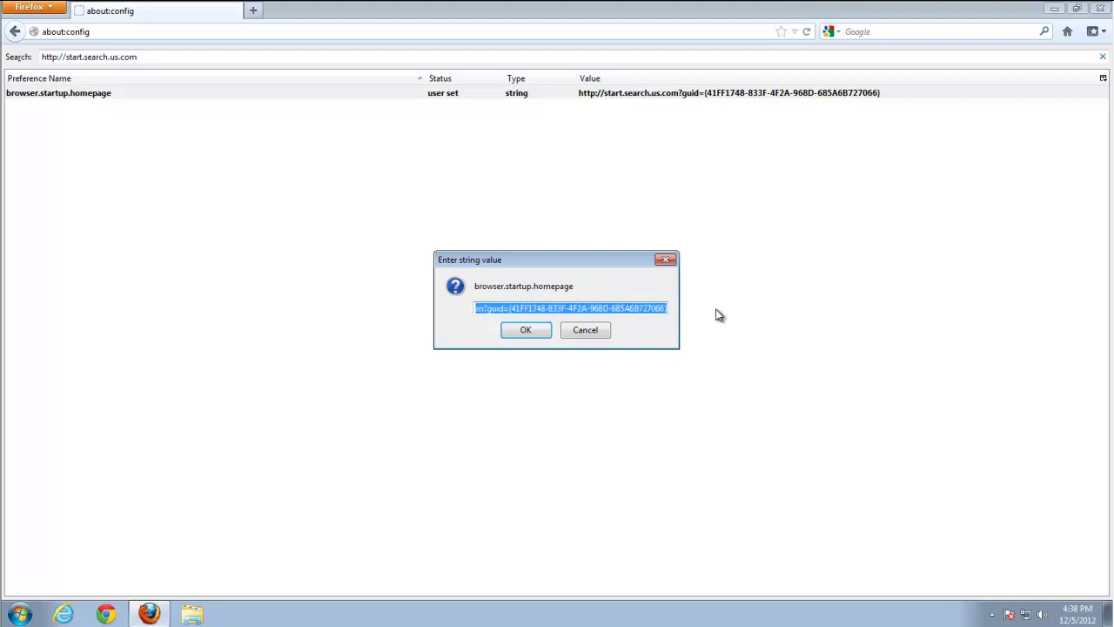
type("google.com")
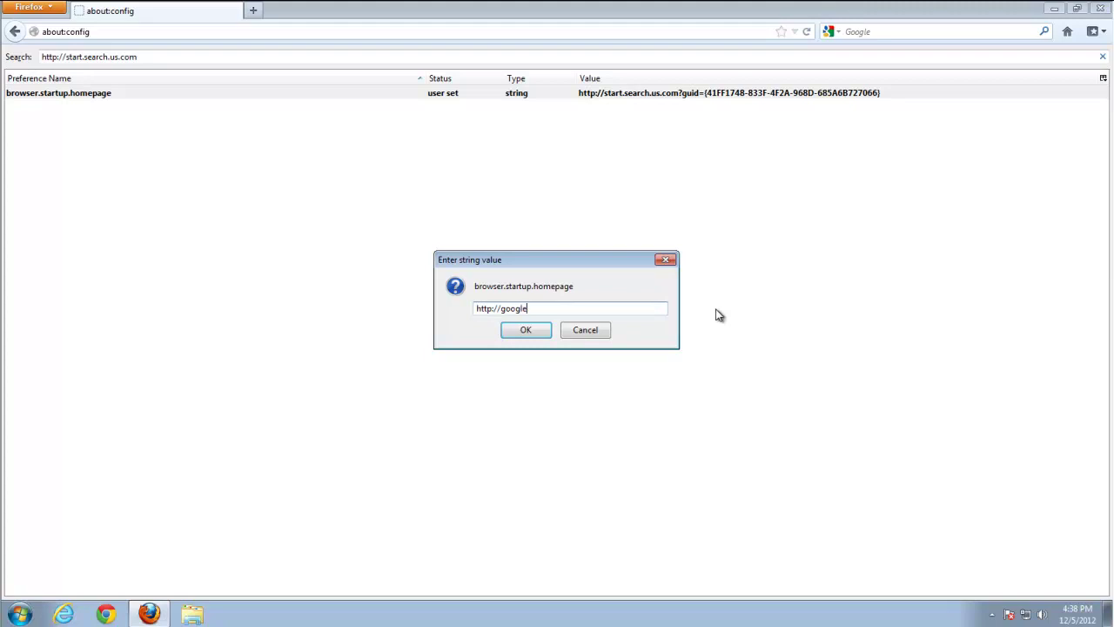
left_click(524, 331)
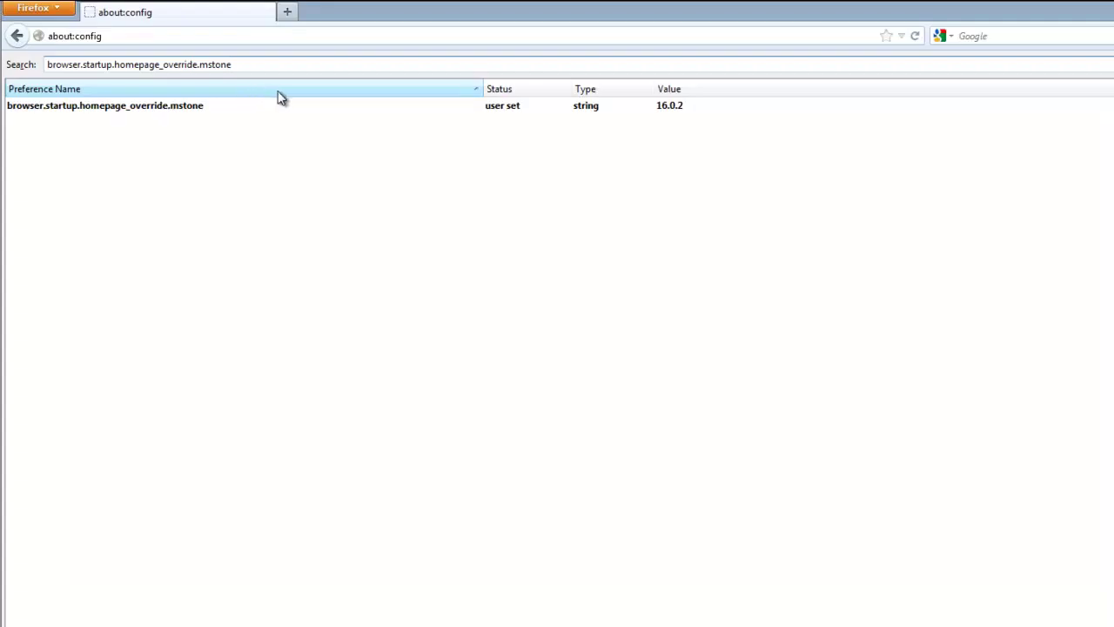
Reset browser.startup.homepage_override.mstone to its default value.
left_click(180, 108)
right_click(179, 108)
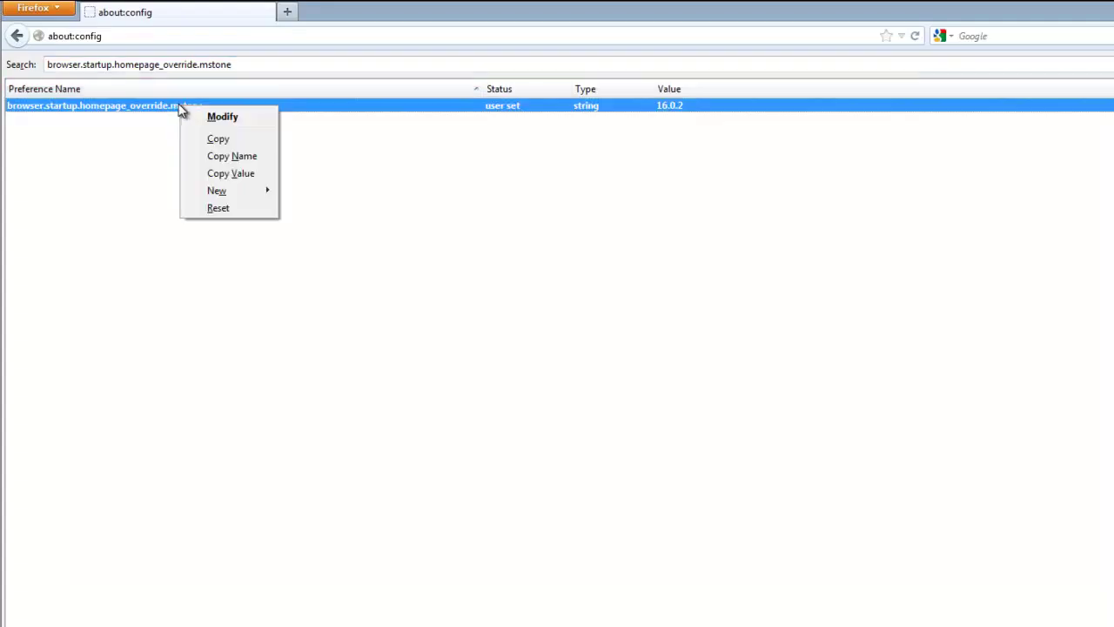
left_click(226, 207)
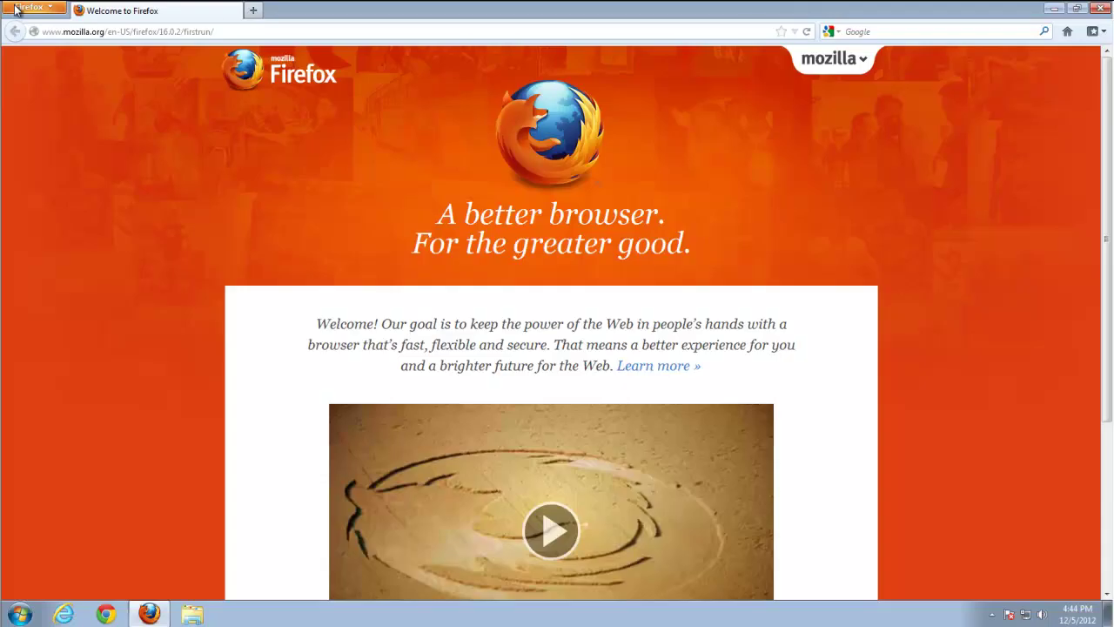
left_click(30, 7)
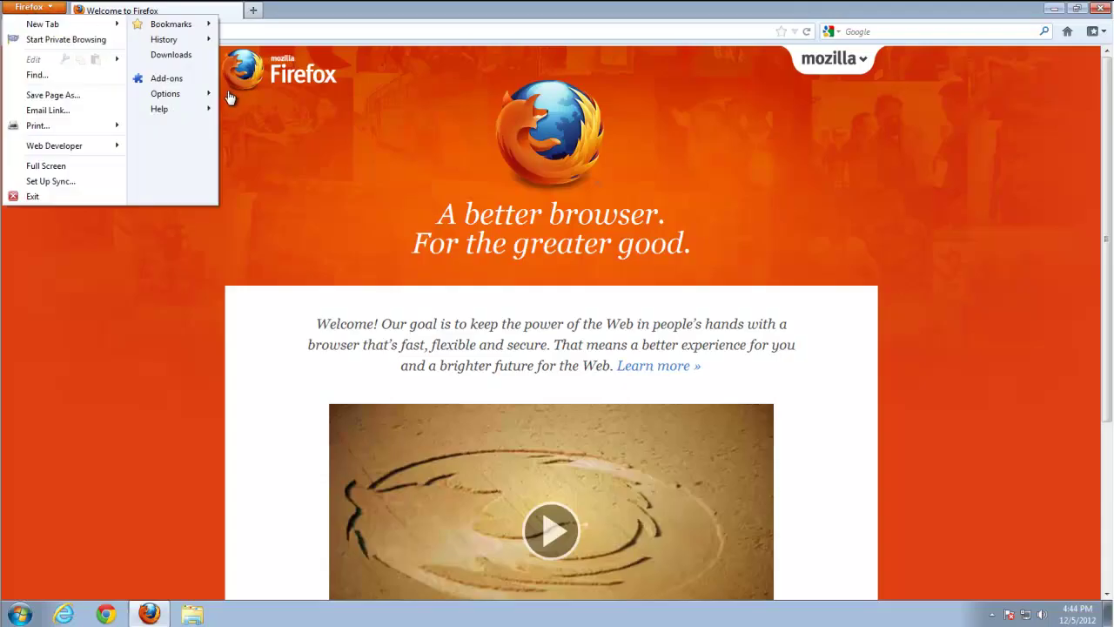
Reset Firefox from Troubleshooting Information and finish the import of retained user data.
mouse_move(209, 119)
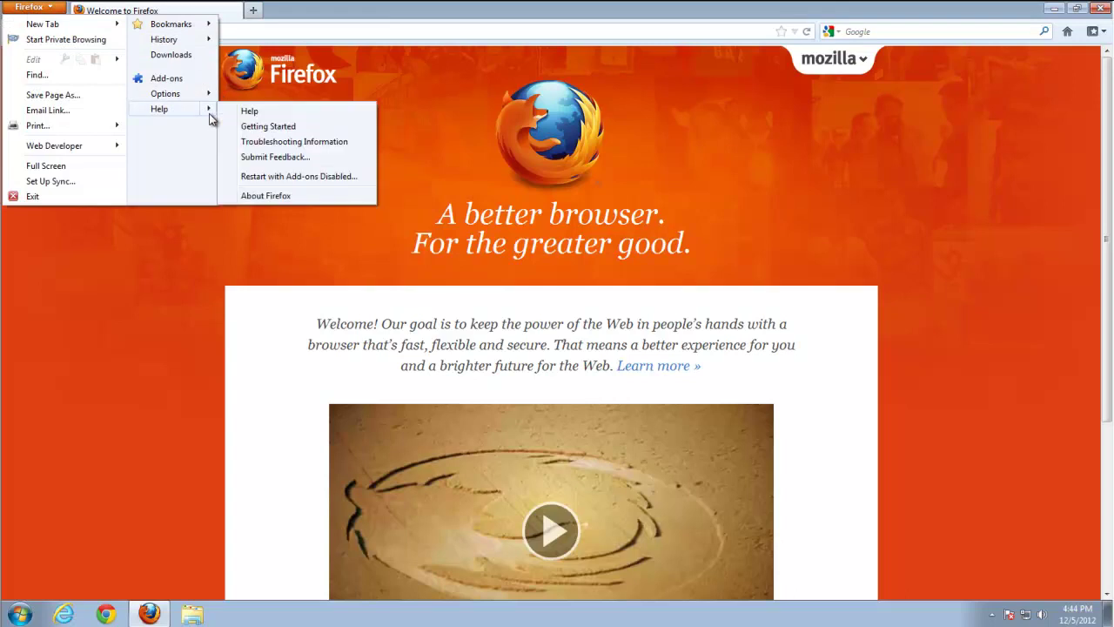
left_click(277, 142)
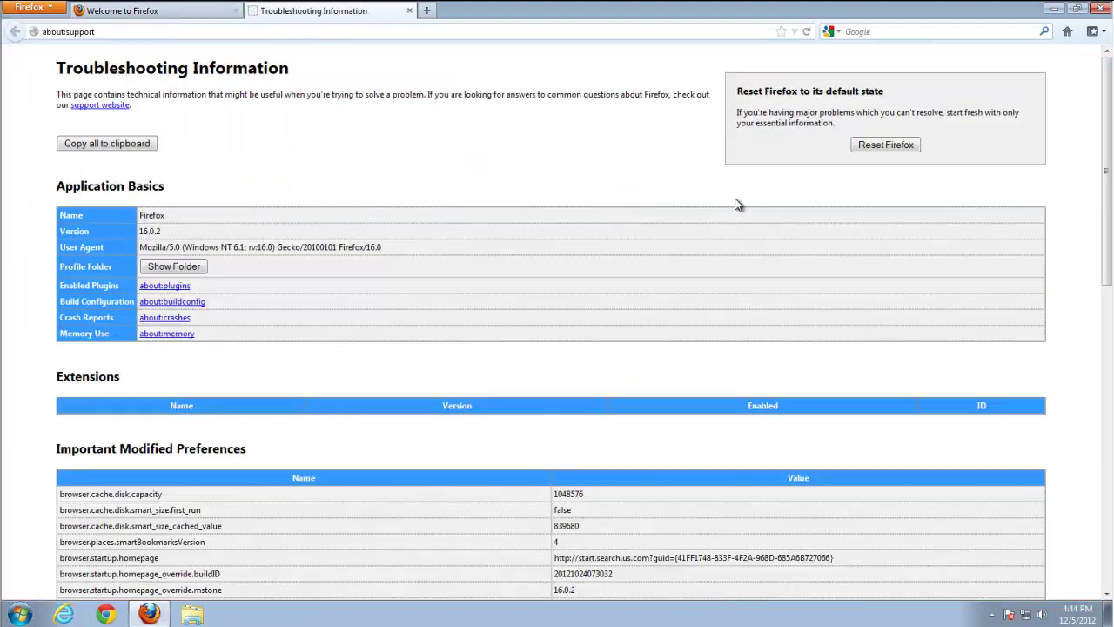
left_click(869, 146)
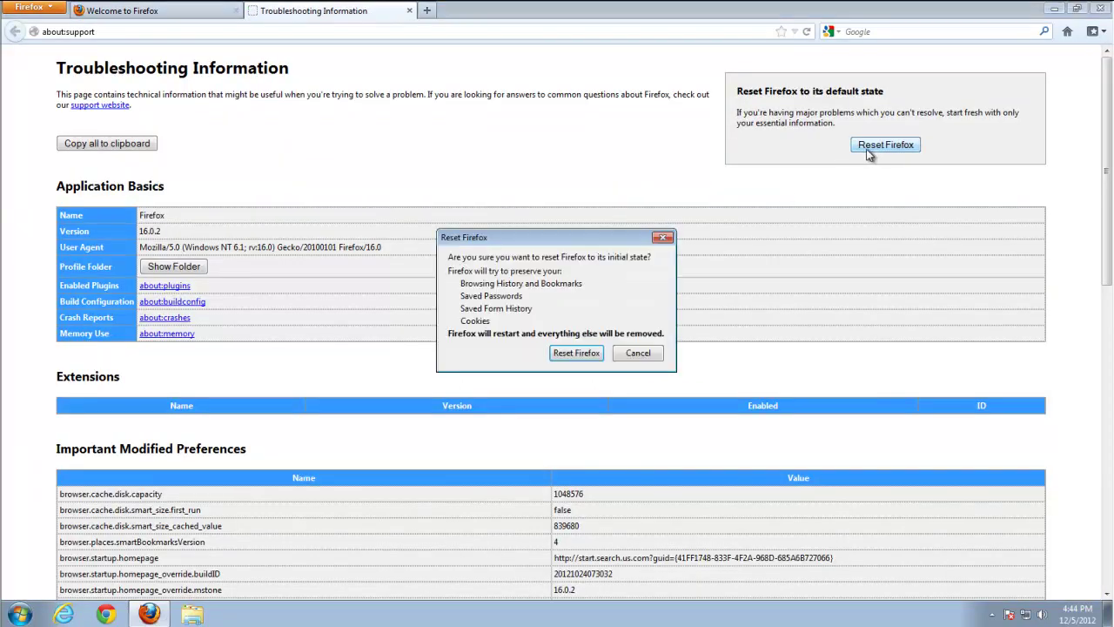
left_click(592, 356)
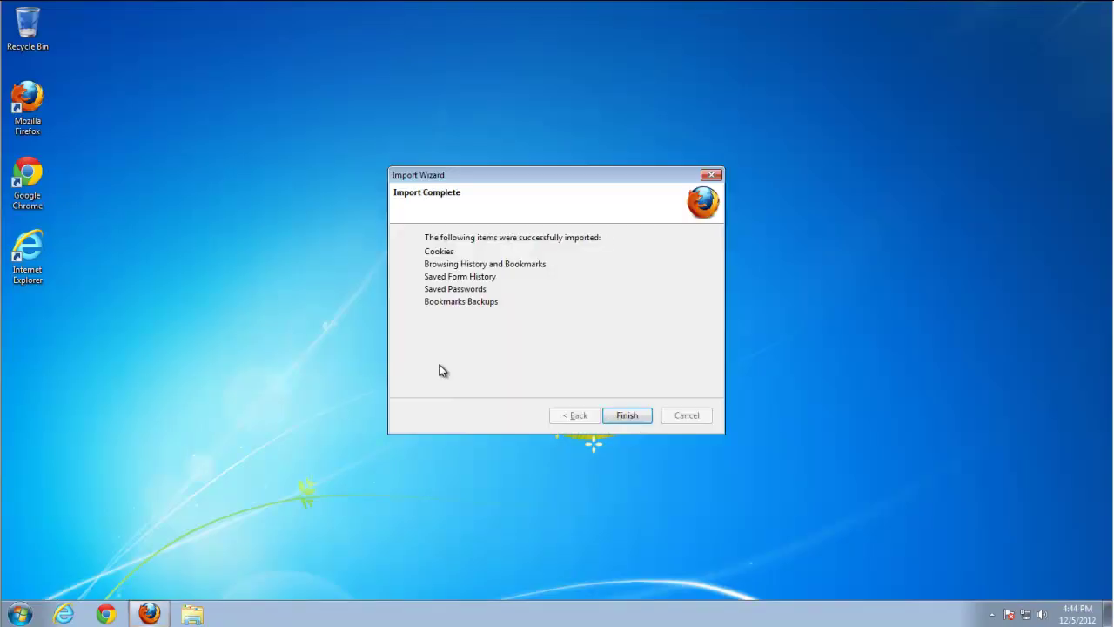
key("Return")
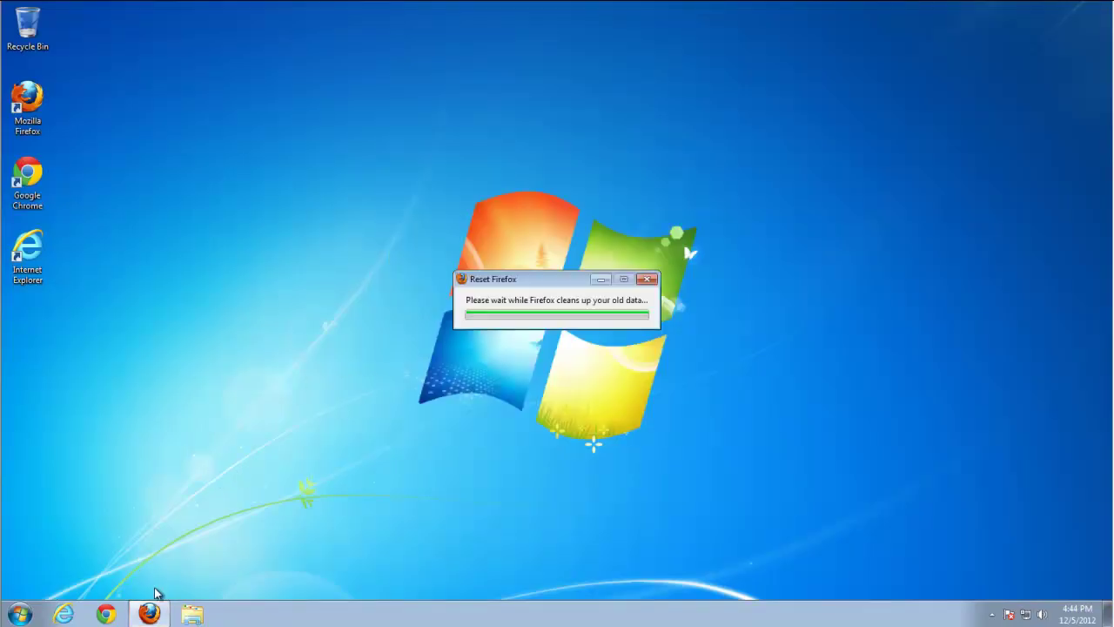